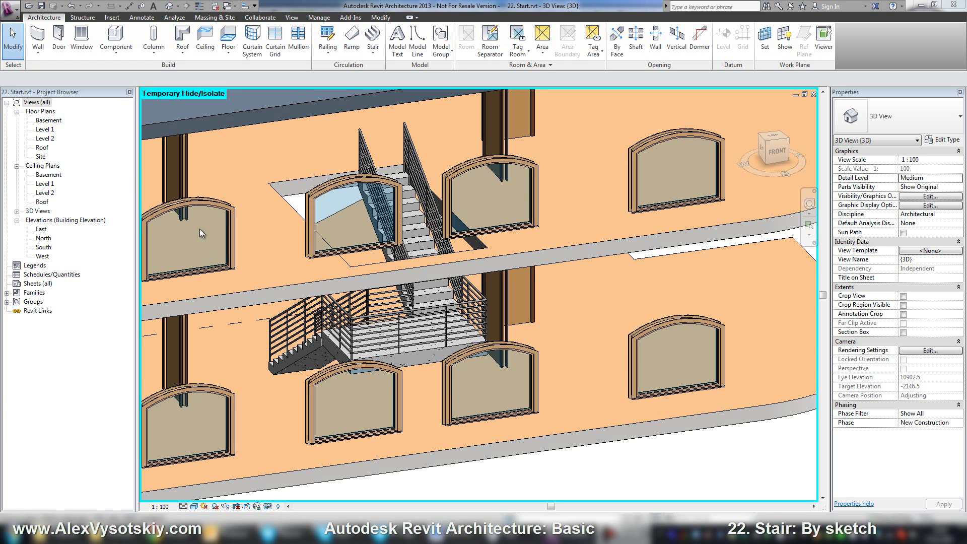
- Open the Level 1 floor plan at the outside entrance door
double_click(45, 130)
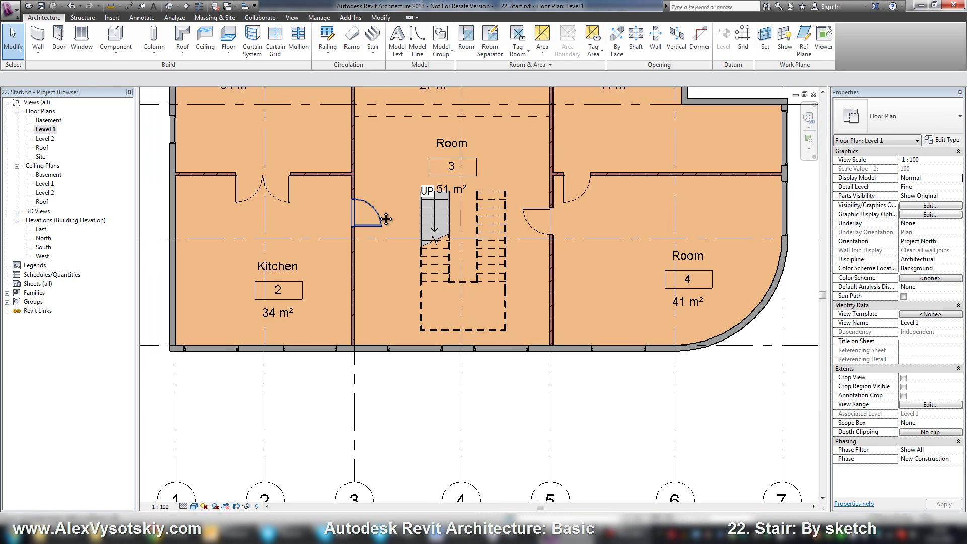
middle_click_drag(380, 320, 365, 460)
scroll(359, 222, "up", 5)
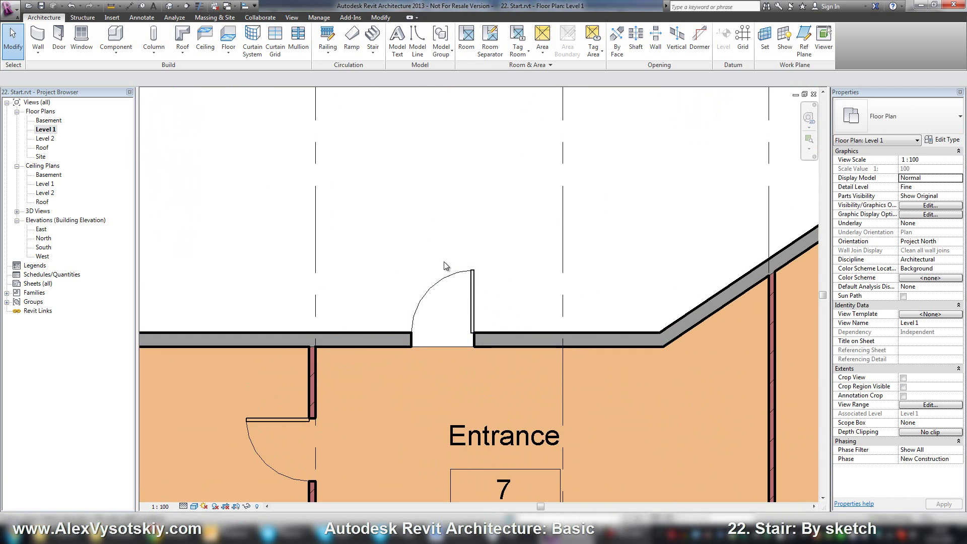
- With Stair by Sketch, draw a U-shaped stair outside the entrance: a 3300 mm first run of 13 risers and a parallel return run
left_click(373, 50)
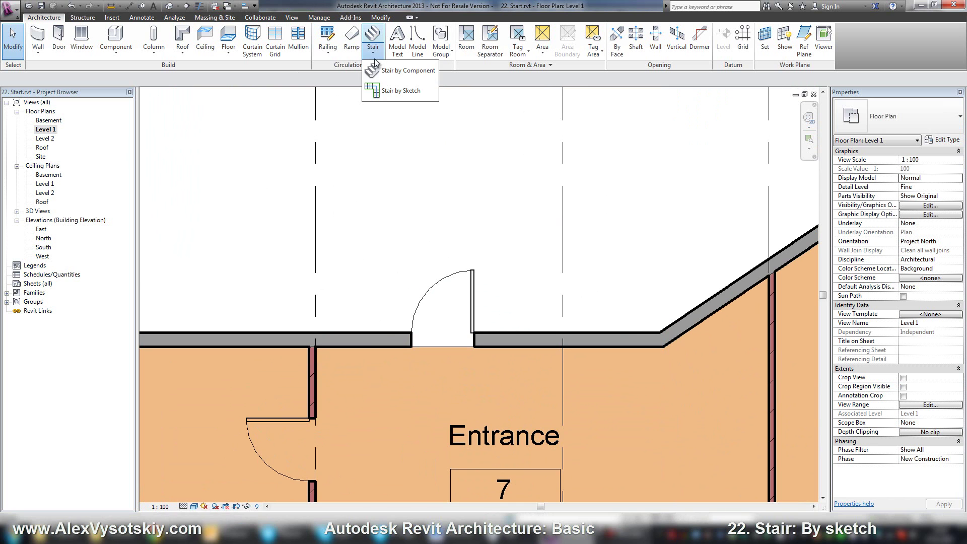
left_click(386, 92)
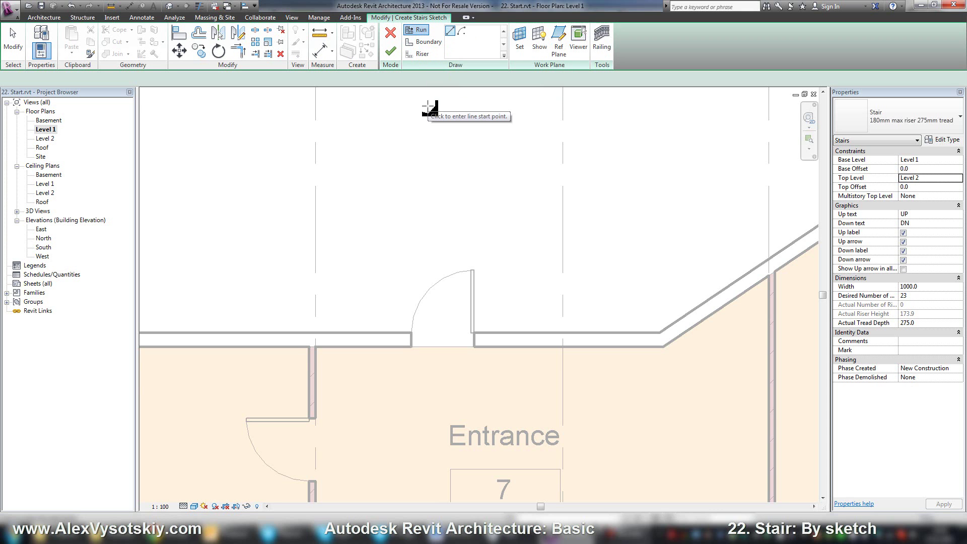
middle_click_drag(423, 144, 419, 182)
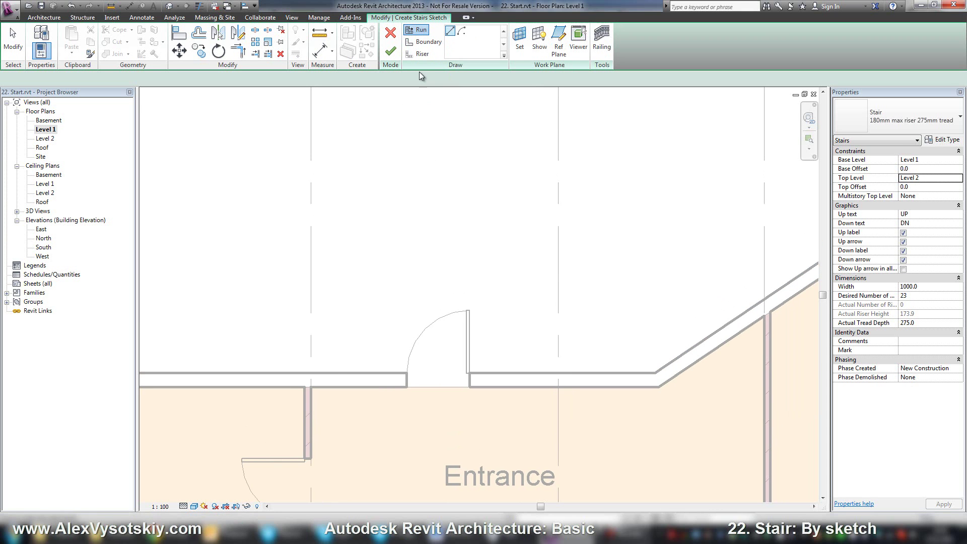
scroll(428, 202, "down", 2)
middle_click_drag(434, 225, 435, 264)
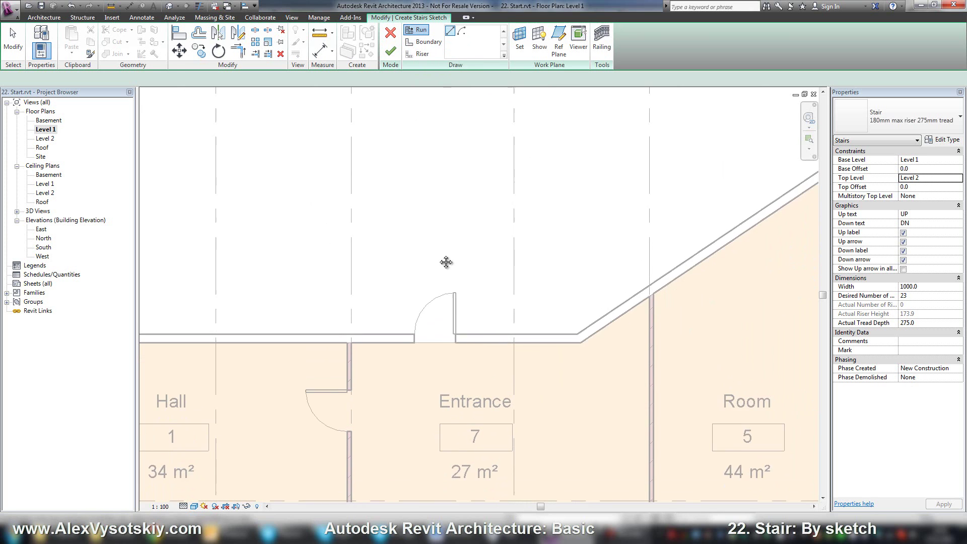
middle_click_drag(447, 262, 439, 302)
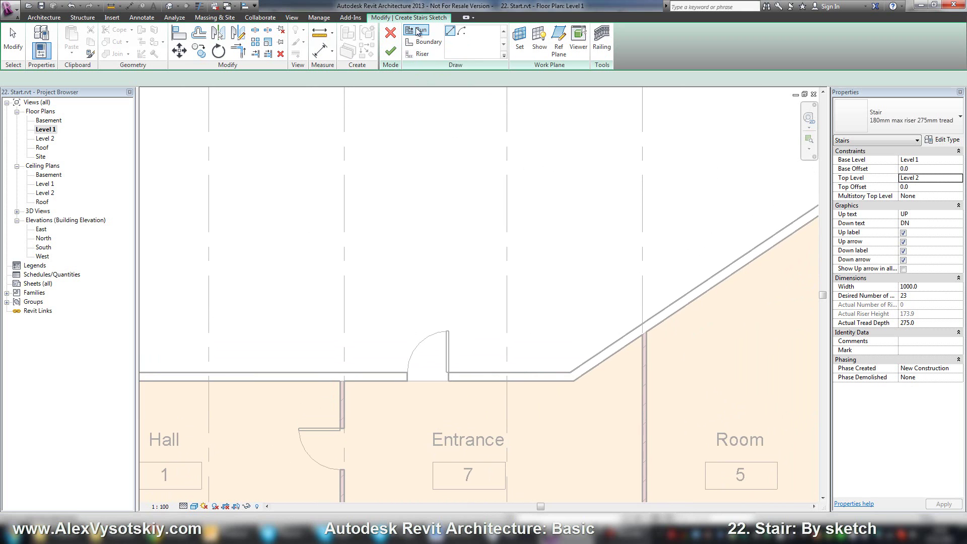
middle_click_drag(404, 112, 423, 147)
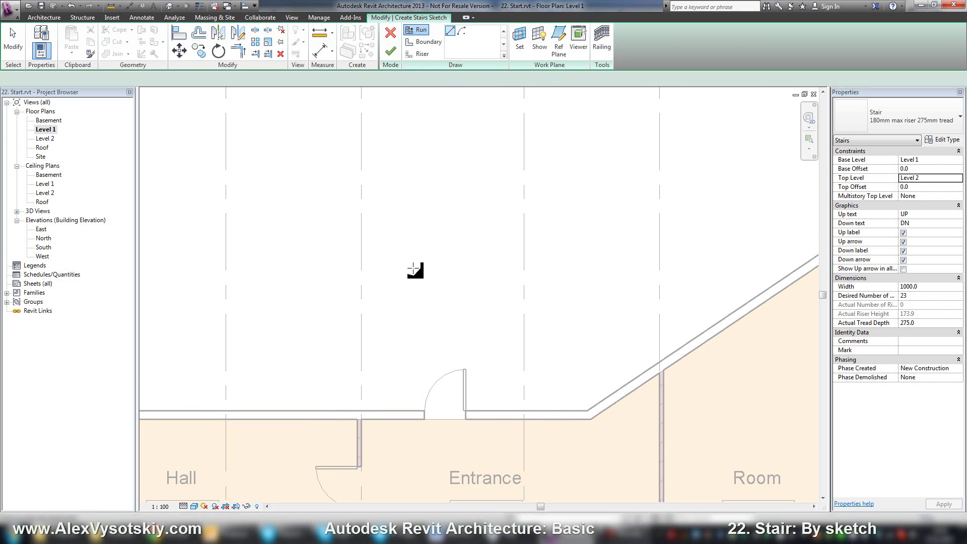
left_click(311, 320)
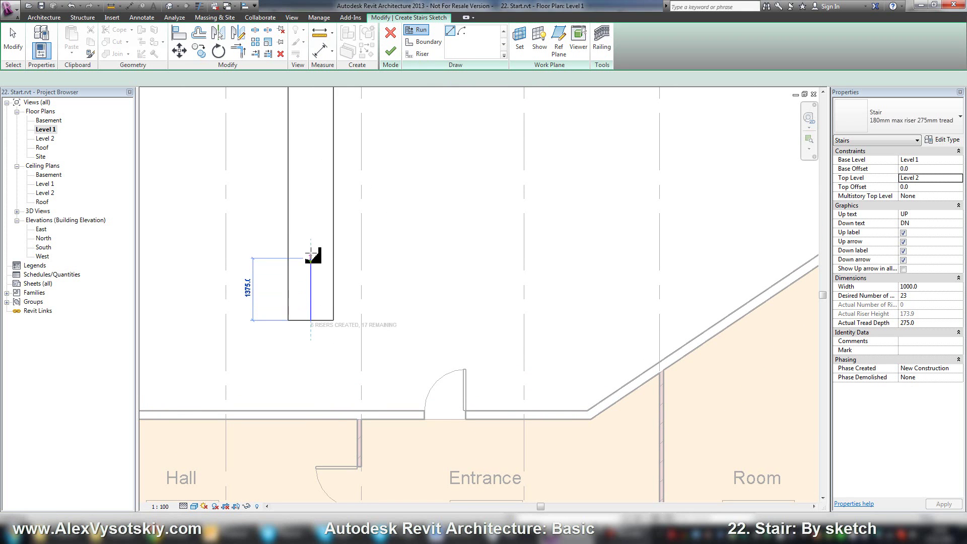
left_click(334, 173)
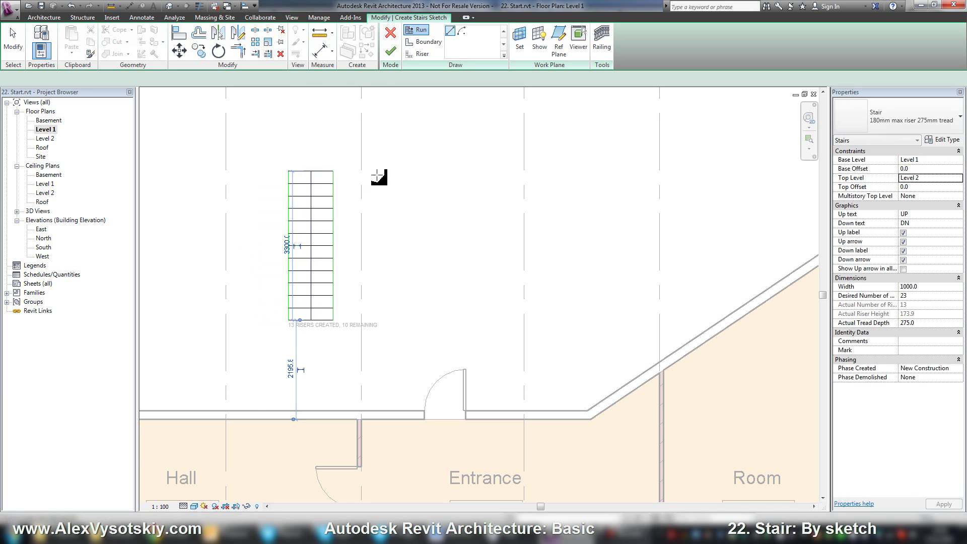
left_click(379, 172)
left_click(370, 282)
middle_click_drag(314, 196, 333, 214)
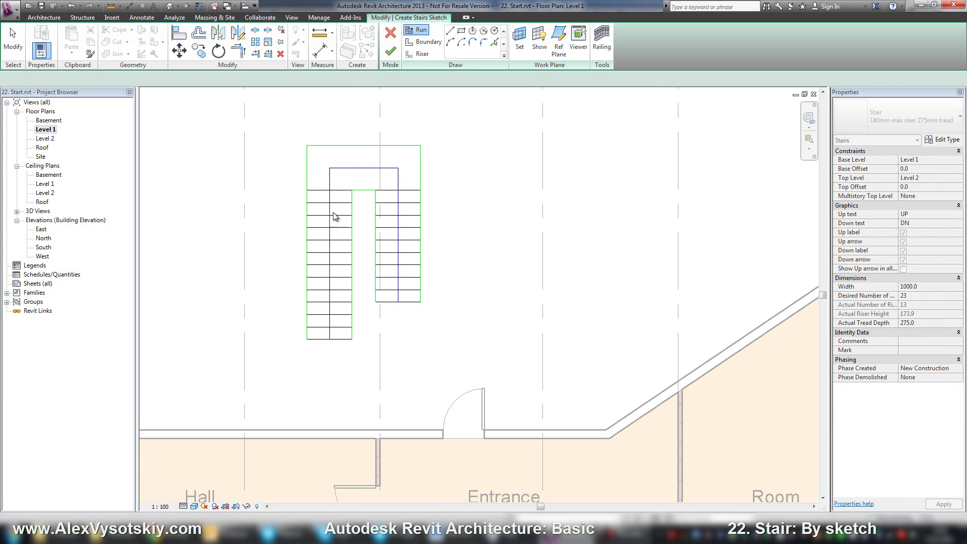
- Delete the landing's outer boundary line and its side boundary line next to the first run
key("Escape")
middle_click_drag(328, 153, 339, 184)
left_click(360, 174)
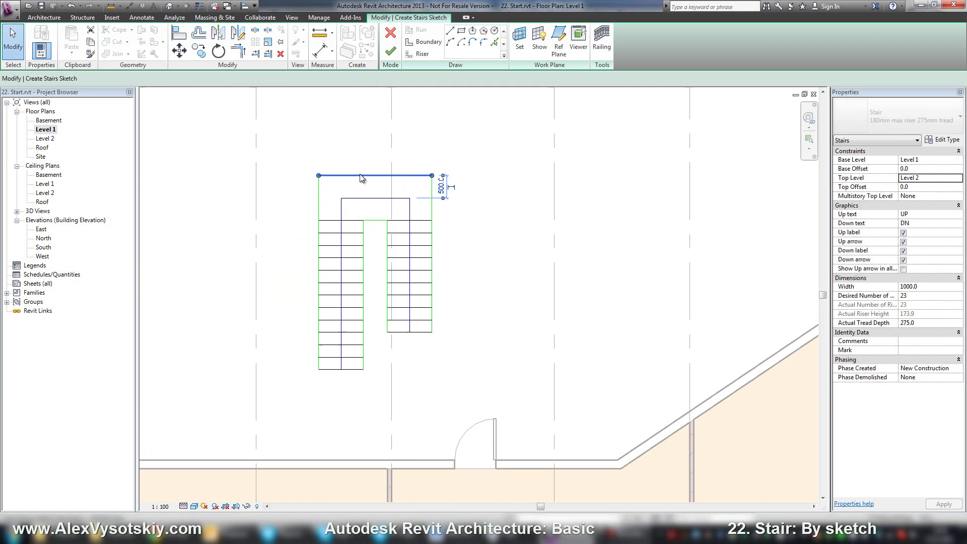
key("Delete")
scroll(340, 162, "up", 3)
left_click(302, 201)
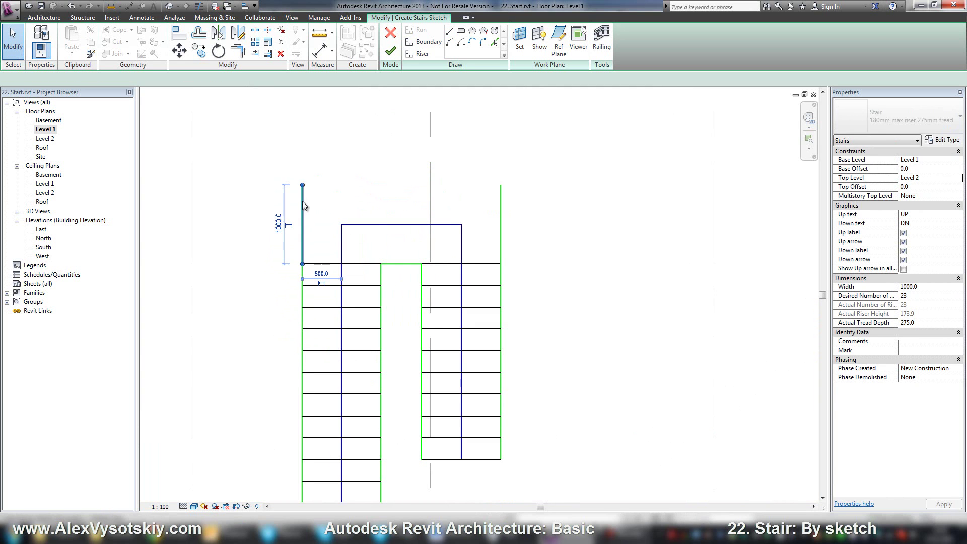
key("Delete")
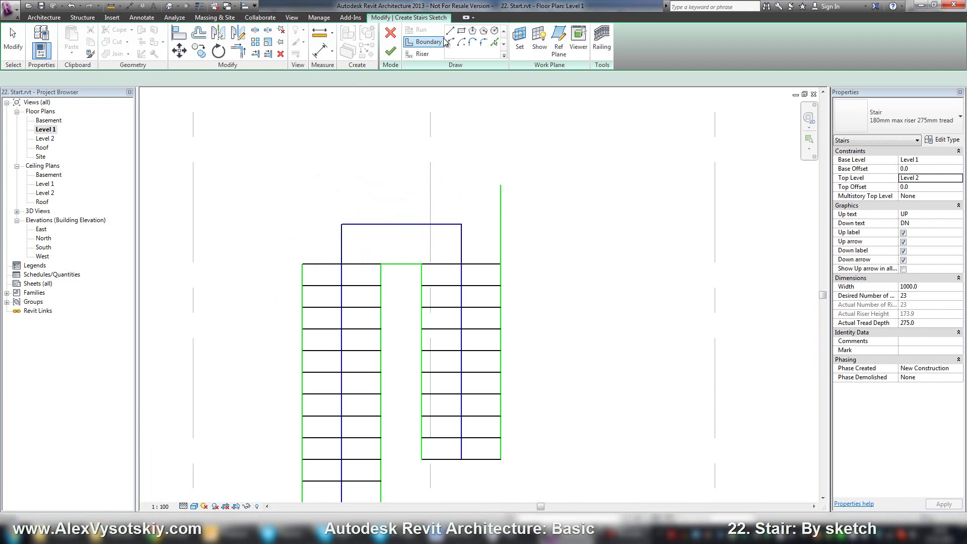
- Draw an outward-slanting boundary line about 1031 mm long from the first run, and close the landing's outer side with a large arc
left_click(426, 42)
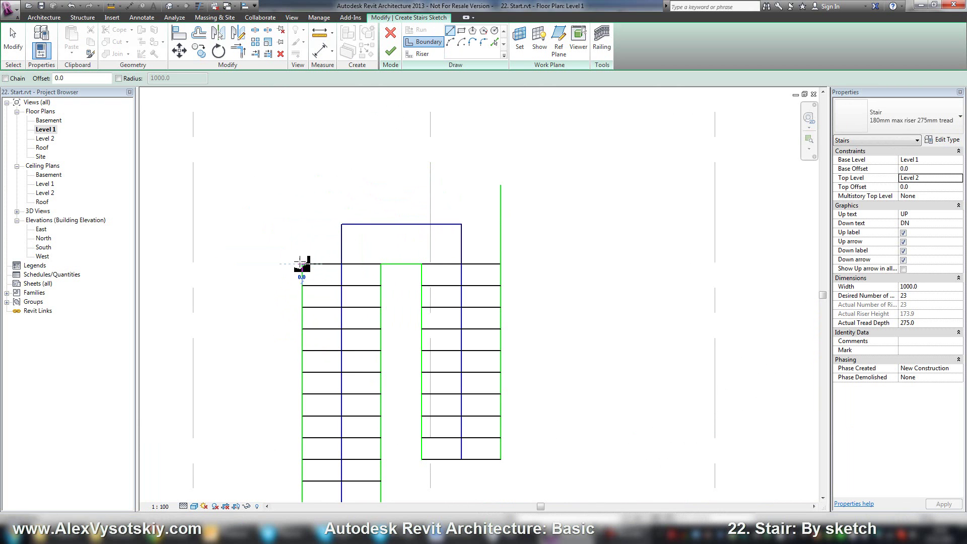
left_click(303, 264)
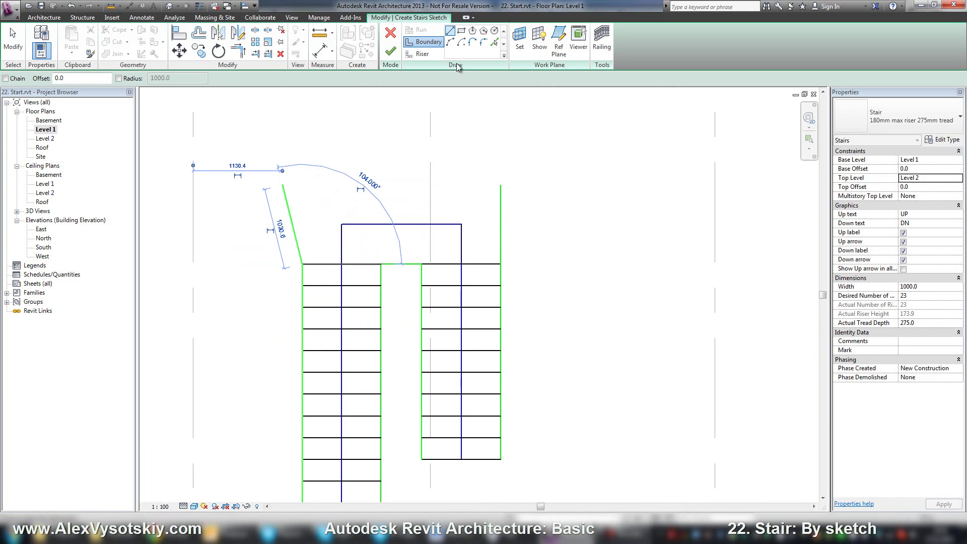
left_click(450, 42)
left_click(501, 185)
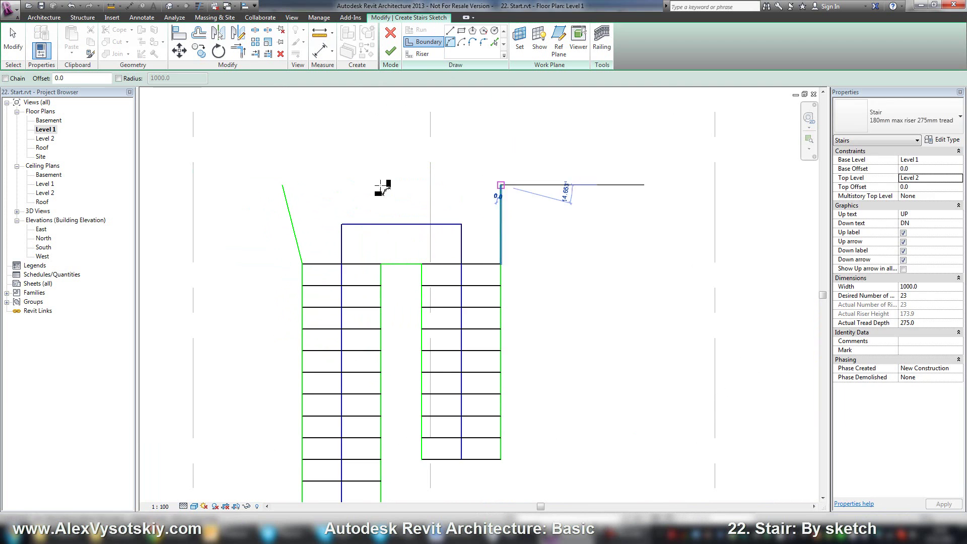
left_click(282, 186)
left_click(291, 108)
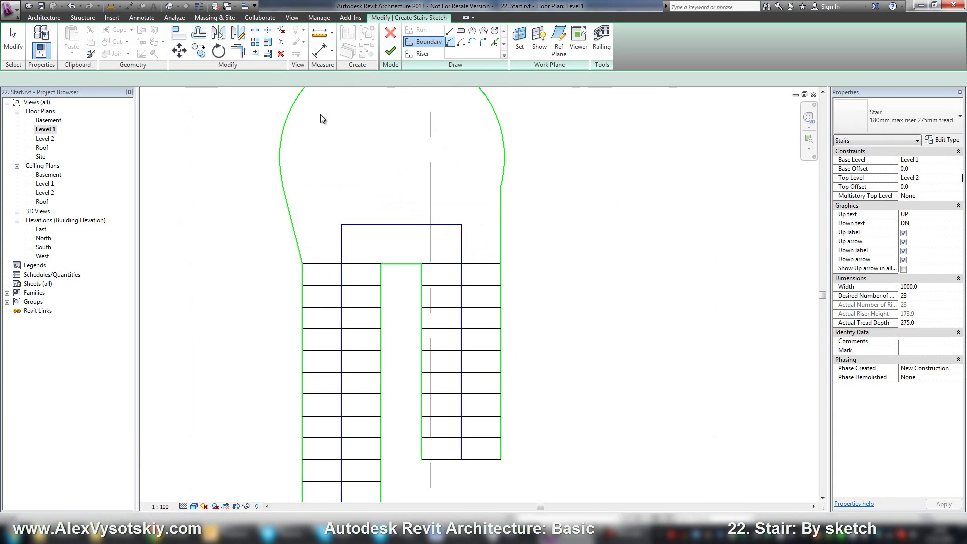
scroll(321, 114, "down", 3)
key("Escape")
key("Escape")
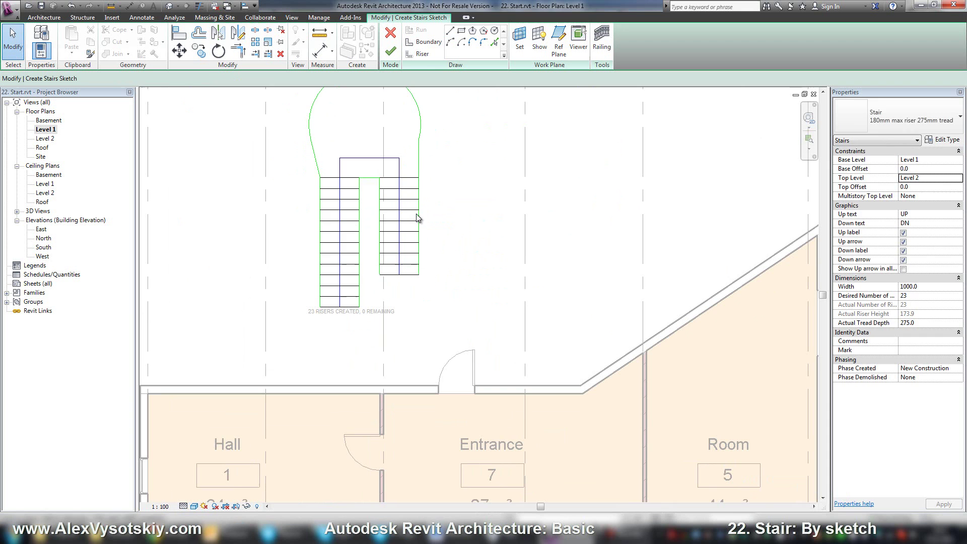
- Replace the second run's straight outer boundary with an outward-bulging arc of about 2826 mm radius, and finish the stair
left_click(418, 220)
key("Delete")
scroll(419, 194, "up", 3)
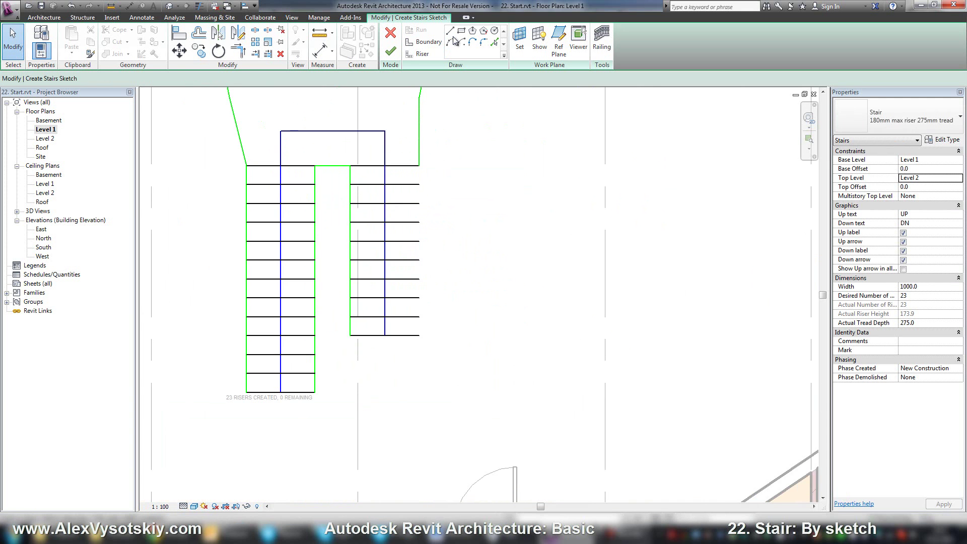
left_click(429, 41)
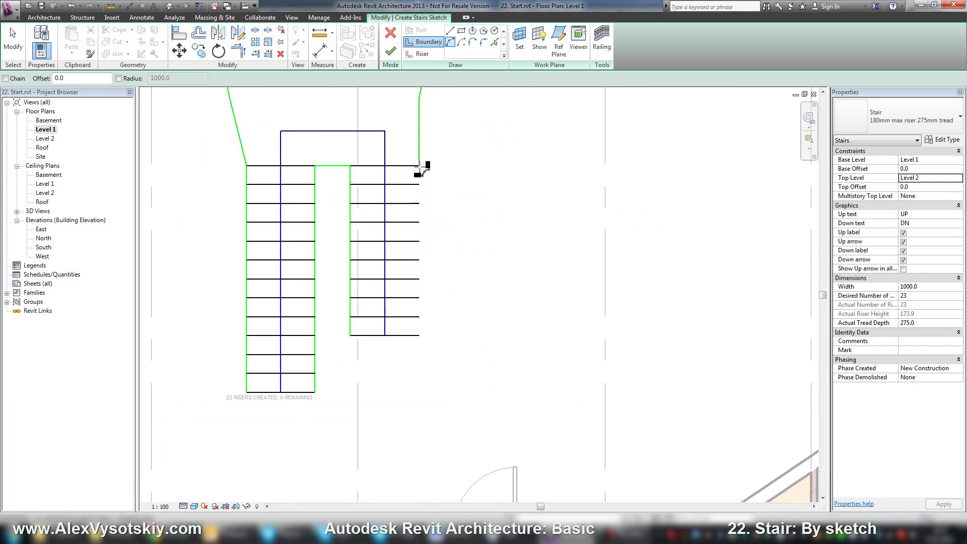
left_click(419, 166)
left_click(419, 335)
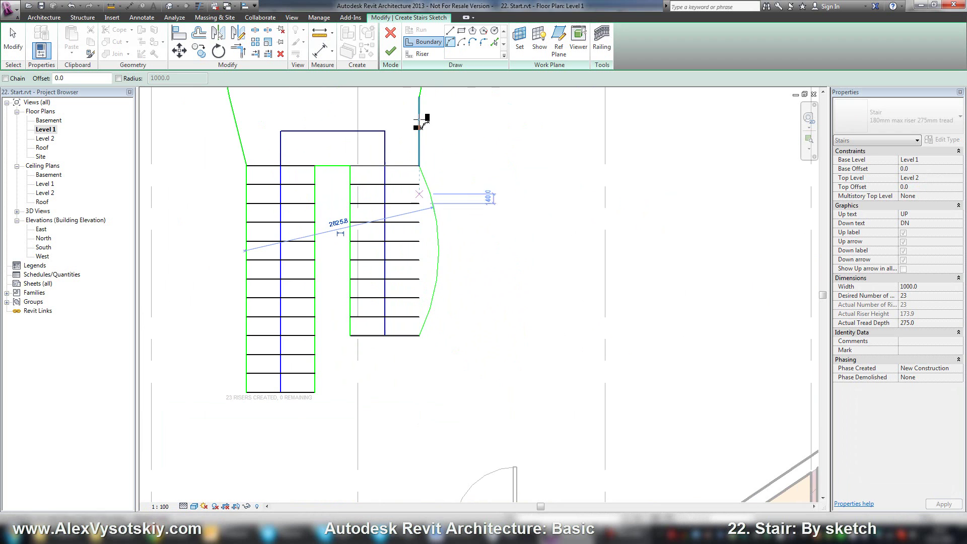
key("Escape")
key("Escape")
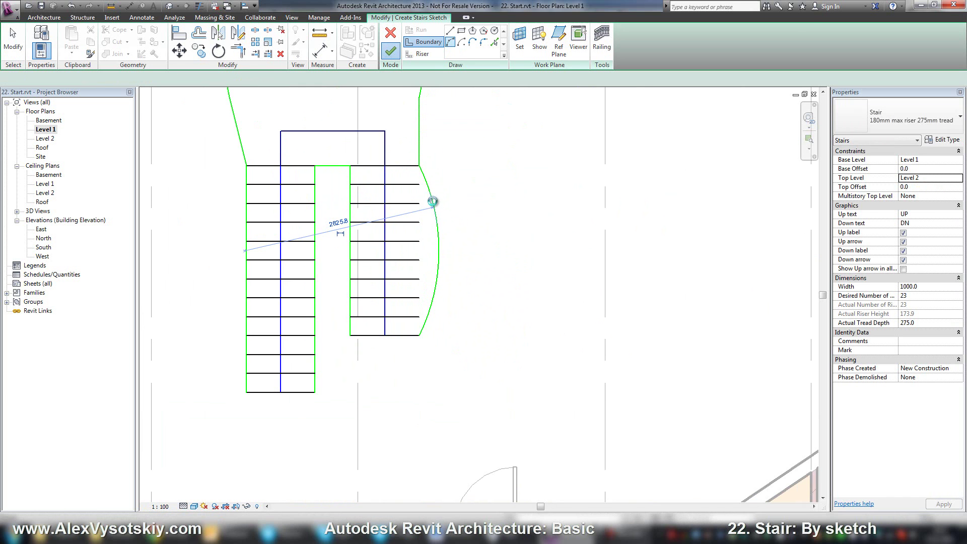
- Tile the open views and zoom all of them to fit
key("w")
key("t")
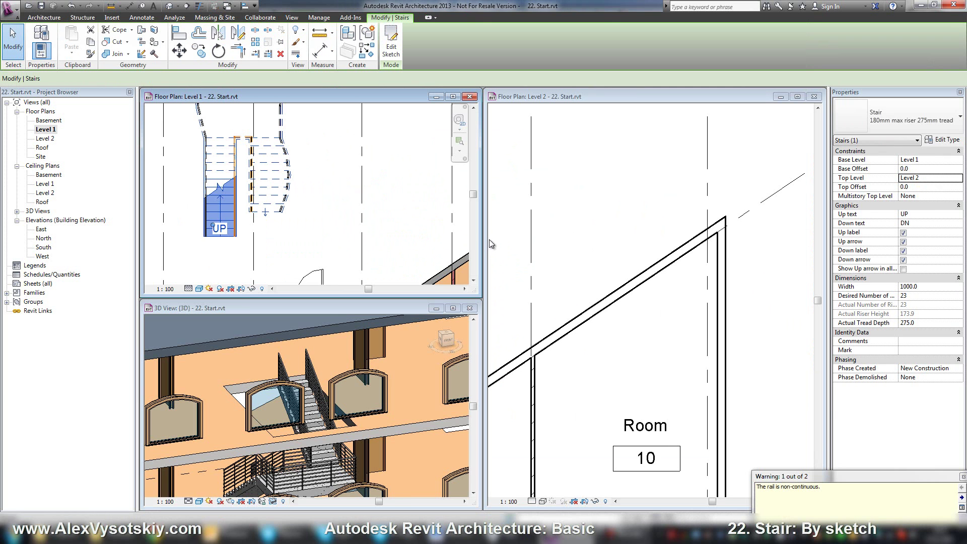
key("z")
key("a")
left_click(425, 272)
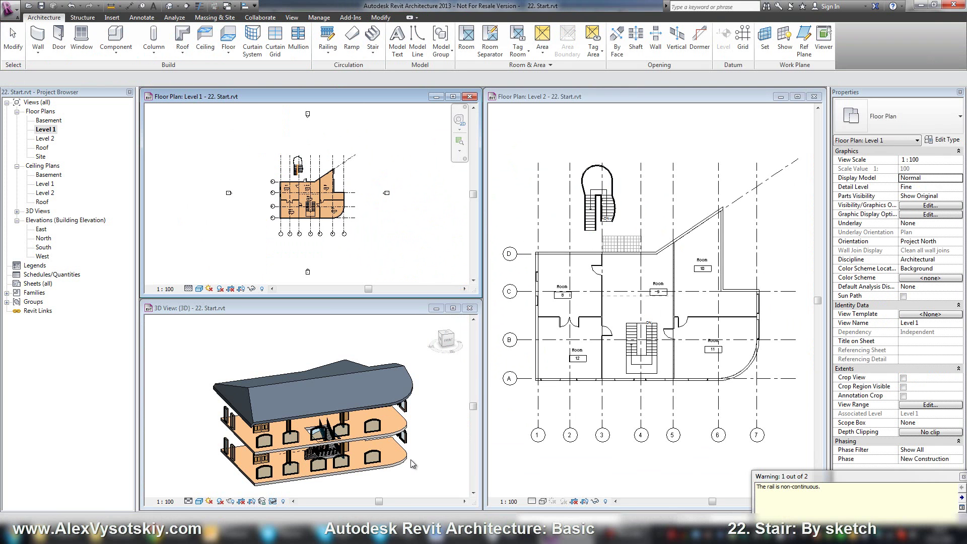
- Examine the new stair's curved boundaries and landing in the 3D view, ending with the top view
middle_click_drag(308, 459, 327, 375, "shift")
scroll(262, 424, "up", 6)
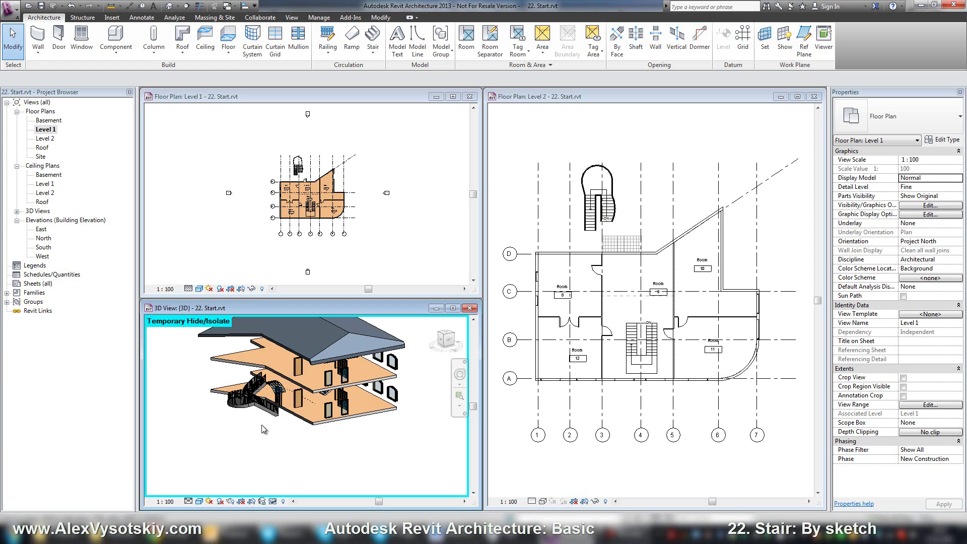
middle_click_drag(262, 434, 234, 348, "shift")
left_click(370, 464)
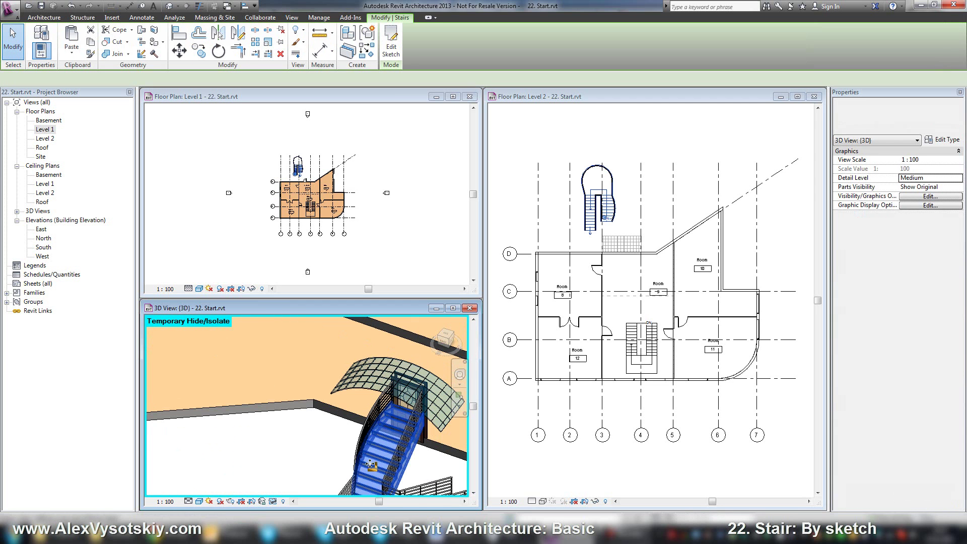
left_click(447, 333)
left_click(447, 336)
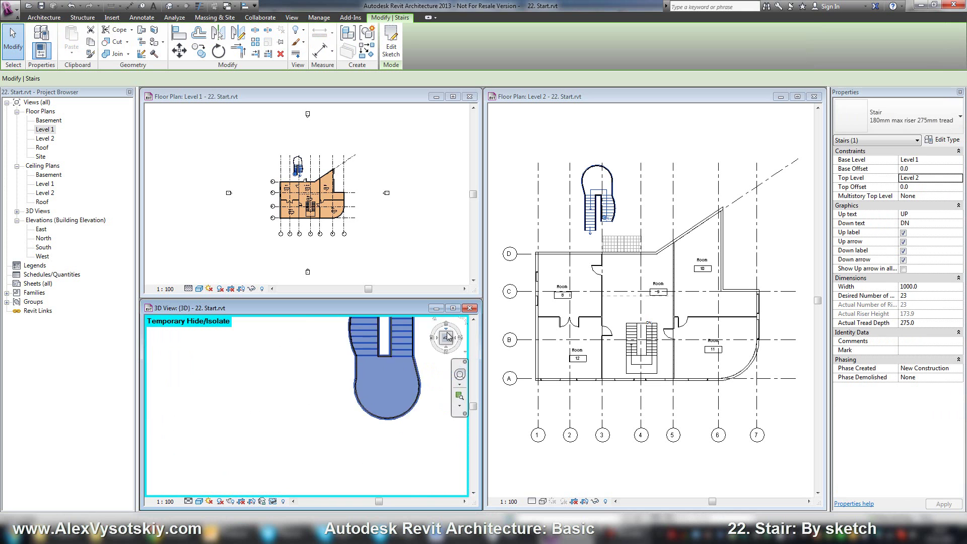
- Close the Level 2 floor plan and tile the remaining 3D and Level 1 views side by side
left_click(813, 96)
key("w")
key("t")
- Delete the selected stair with the curved landing
middle_click_drag(361, 229, 360, 285)
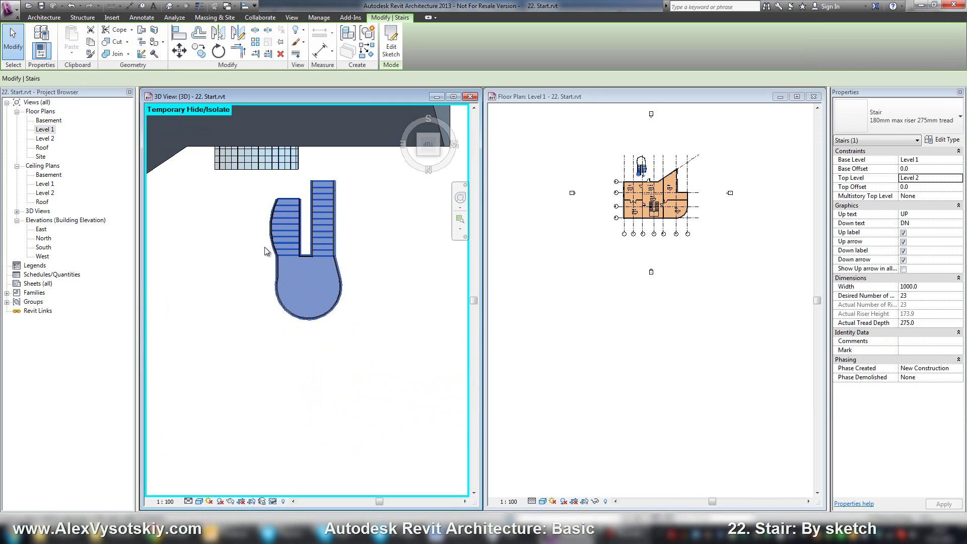
scroll(248, 222, "up", 1)
scroll(305, 218, "up", 1)
middle_click_drag(305, 218, 300, 261)
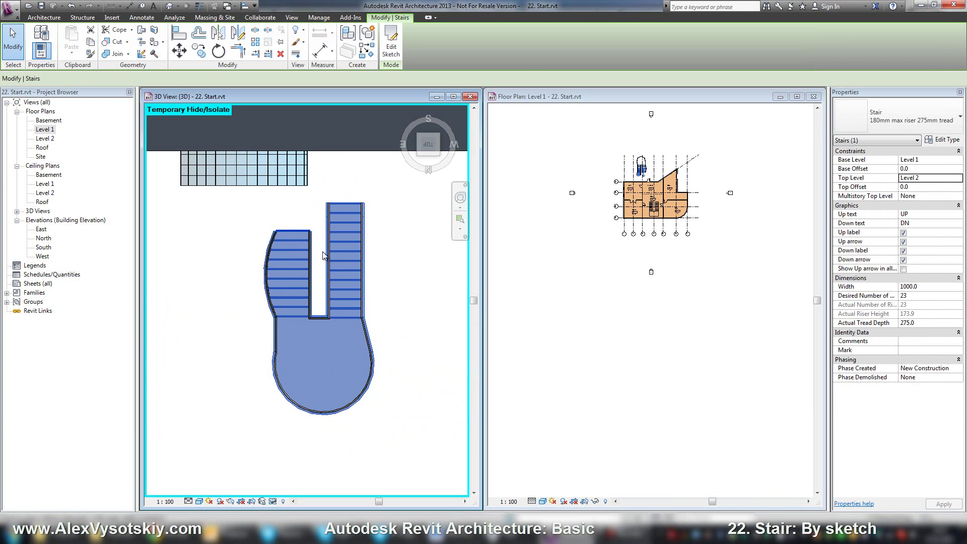
key("Escape")
- Begin a new stair by sketch in the Level 1 floor plan, with the area outside the Entrance door in view
left_click(649, 211)
scroll(650, 211, "up", 6)
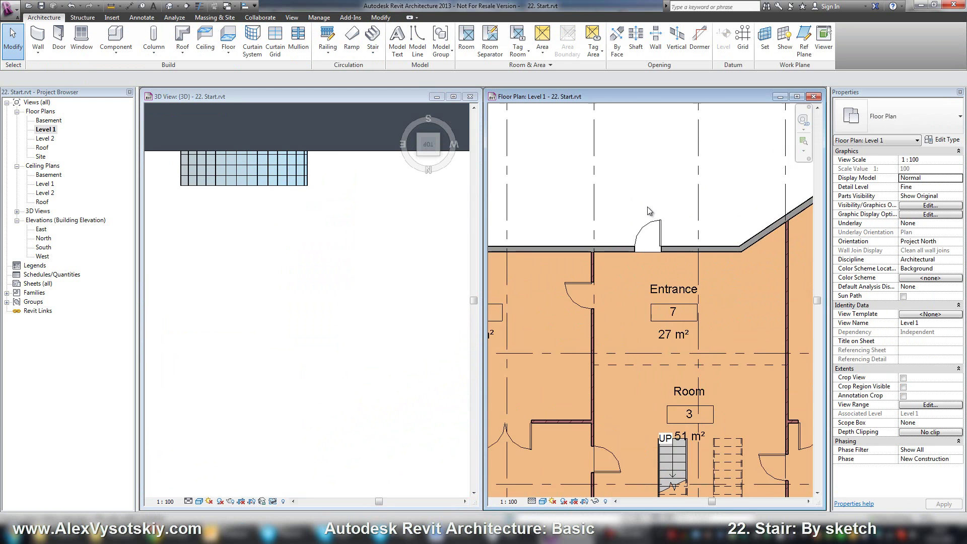
scroll(650, 212, "up", 2)
middle_click_drag(649, 212, 621, 281)
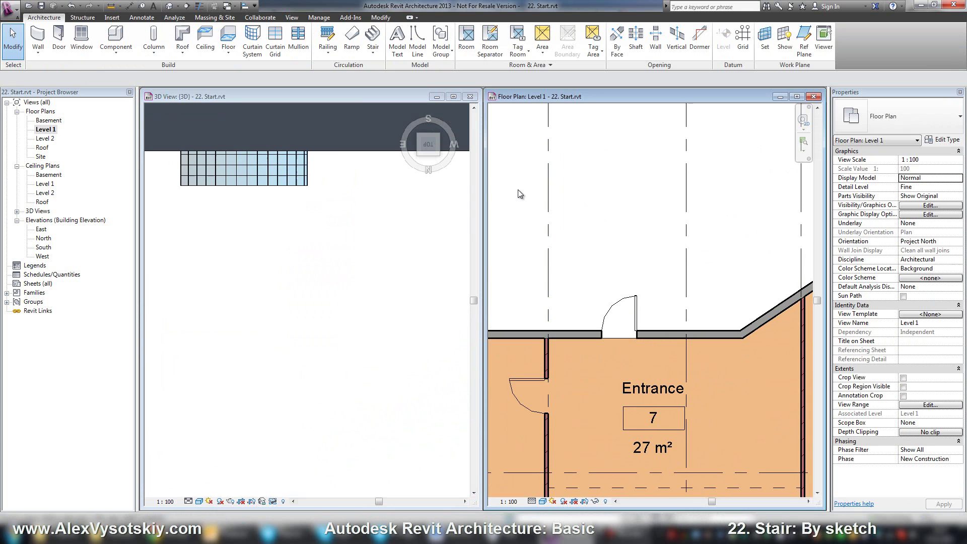
left_click(373, 50)
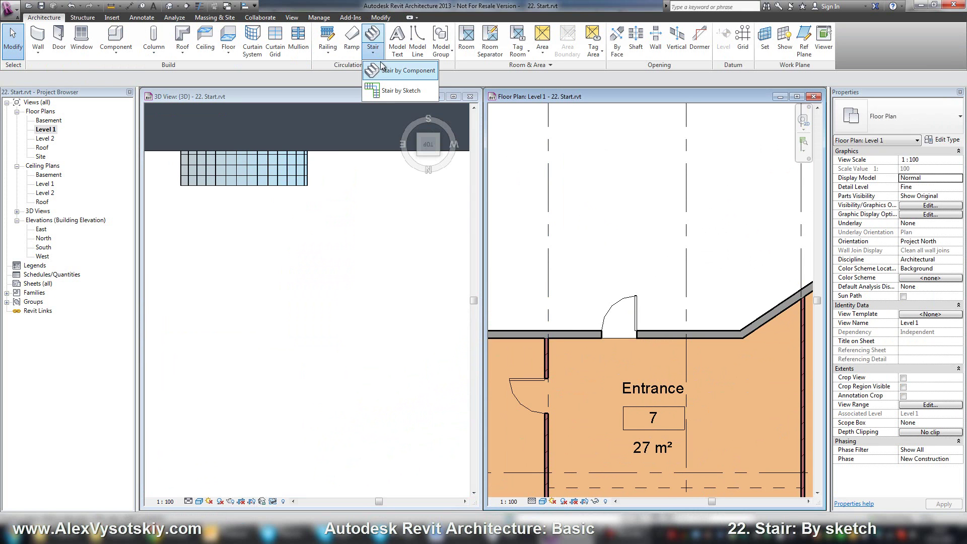
left_click(401, 91)
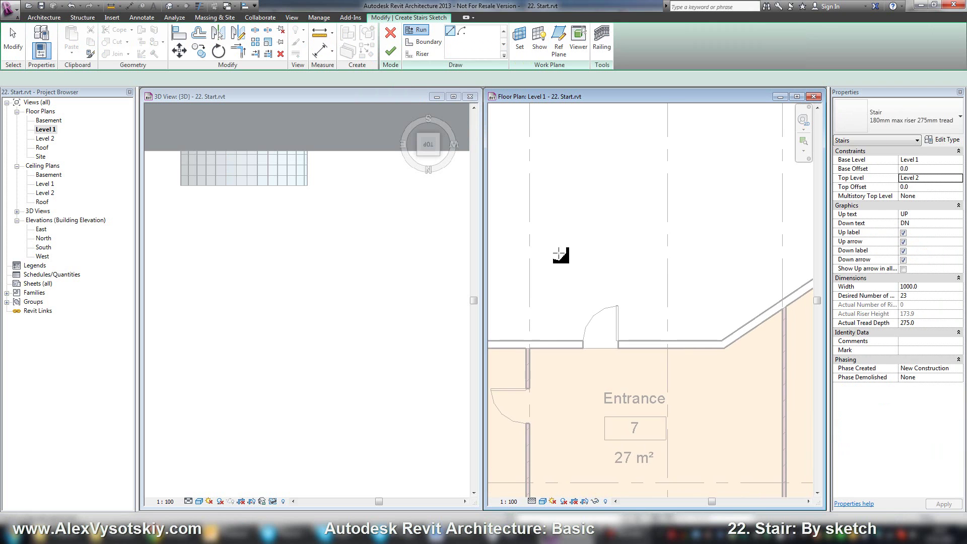
- Sketch a curved stair boundary outward from the exterior wall beside the entrance door, about 1799 mm in radius and spanning about 45°
scroll(566, 227, "down", 2)
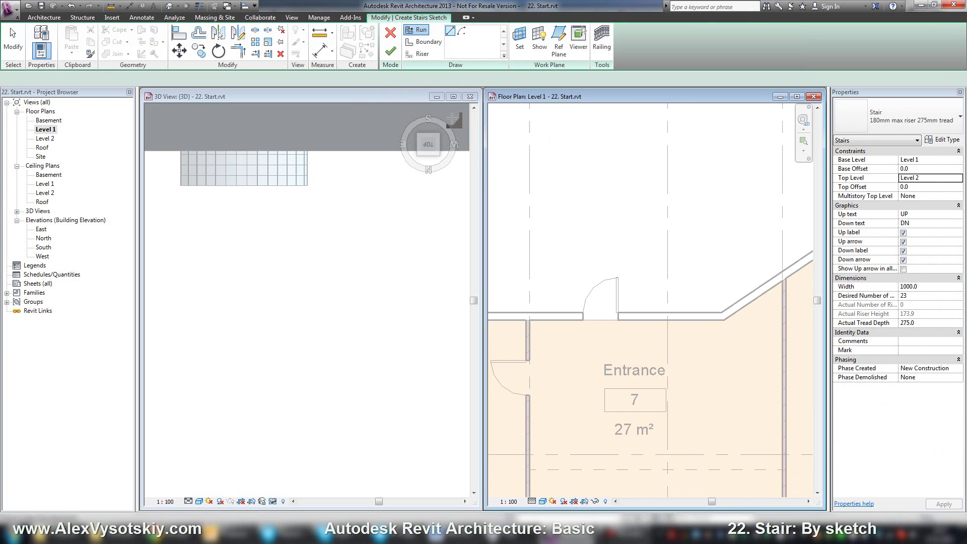
left_click(421, 42)
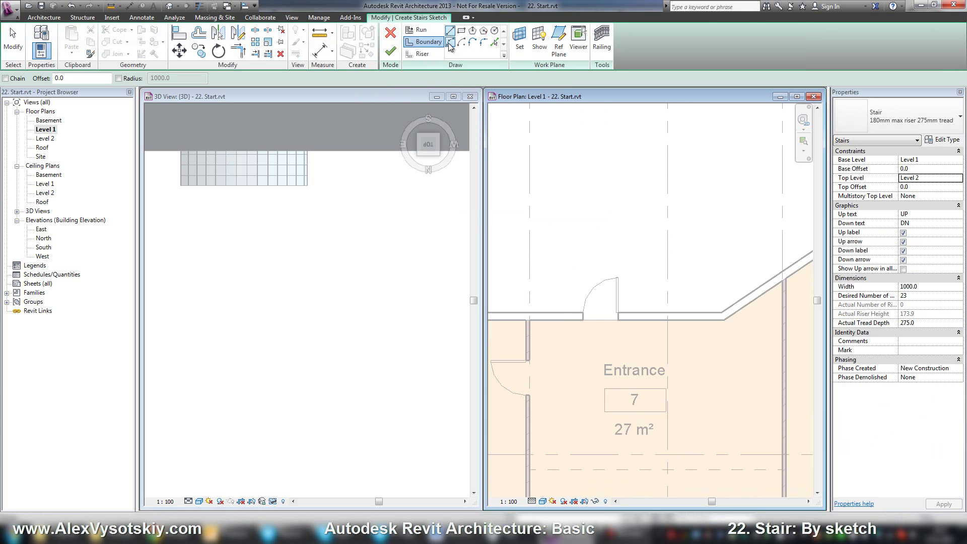
left_click(558, 312)
left_click(542, 263)
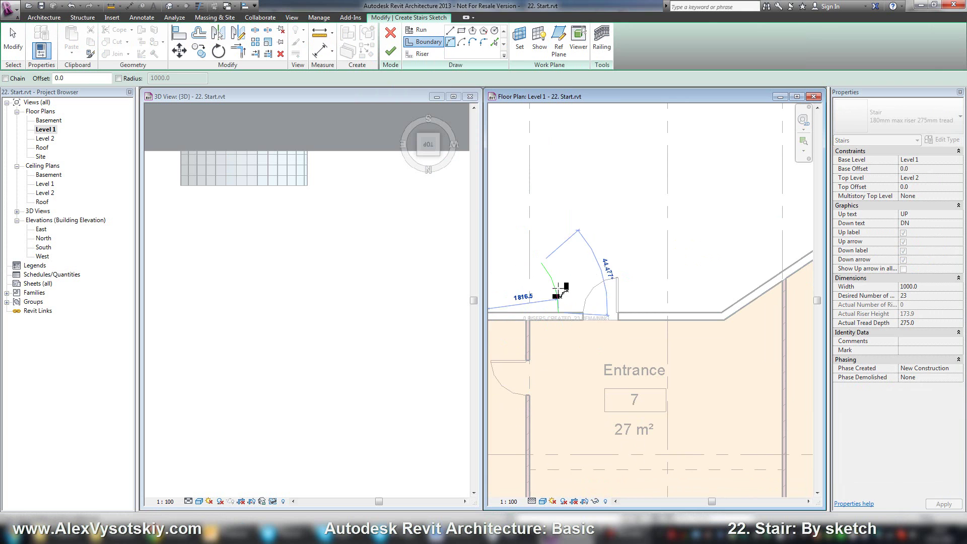
scroll(554, 286, "up", 2)
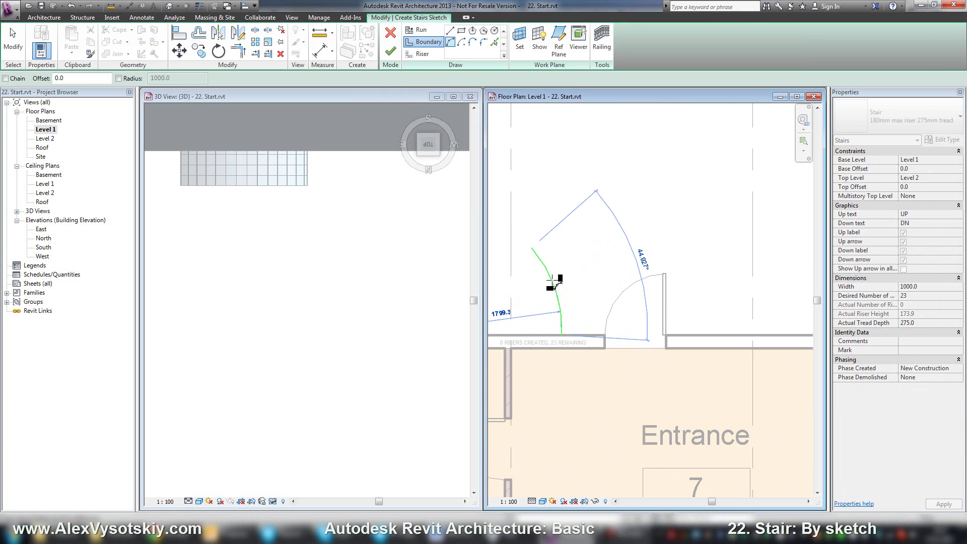
left_click(554, 284)
key("Escape")
key("Escape")
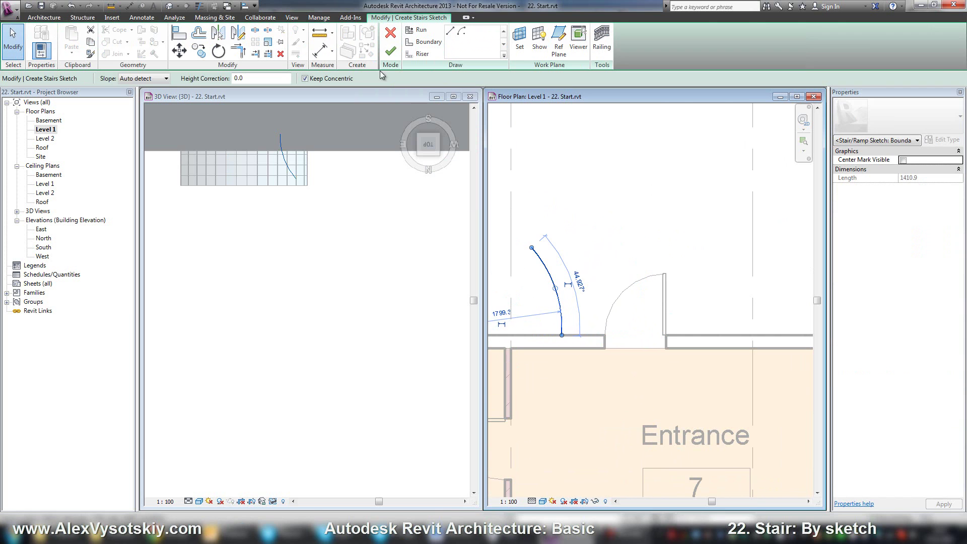
- Mirror a copy of the curved boundary about a vertical axis through the middle of the entrance door
left_click(241, 39)
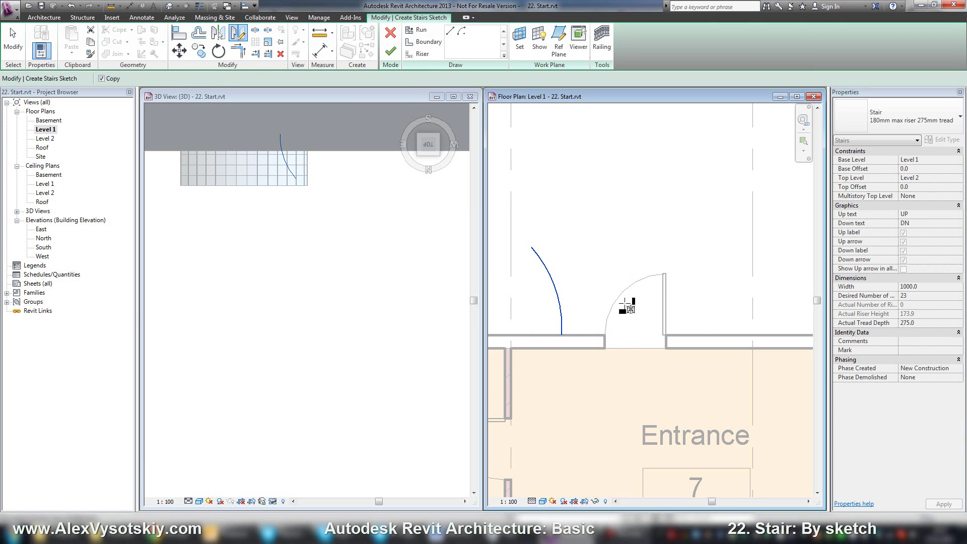
left_click(636, 335)
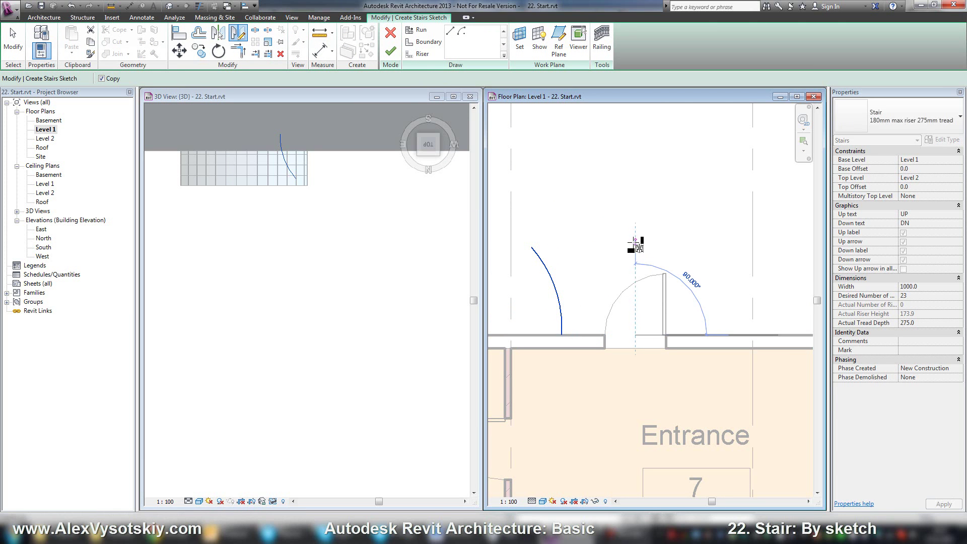
left_click(634, 242)
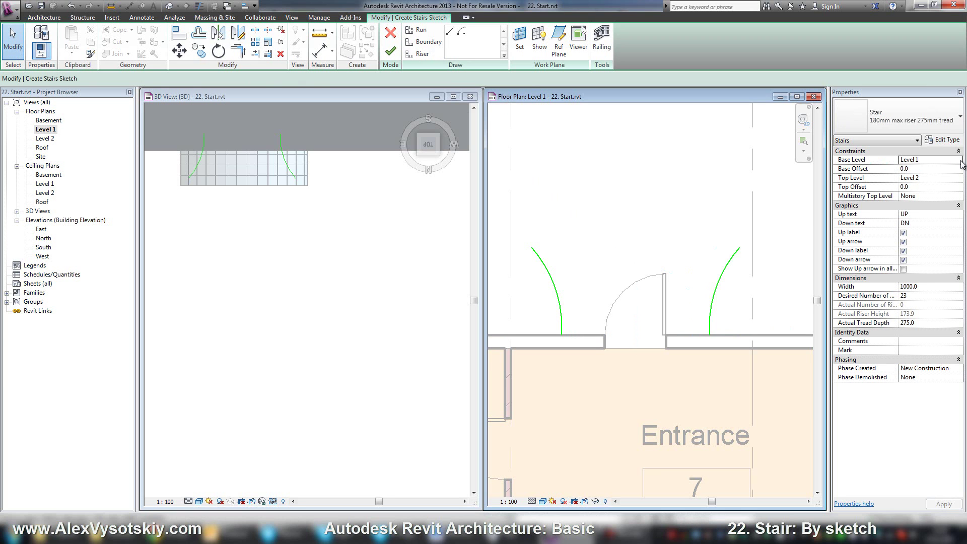
- Set the stair's top level to Level 1 and its base offset to -450
left_click(958, 178)
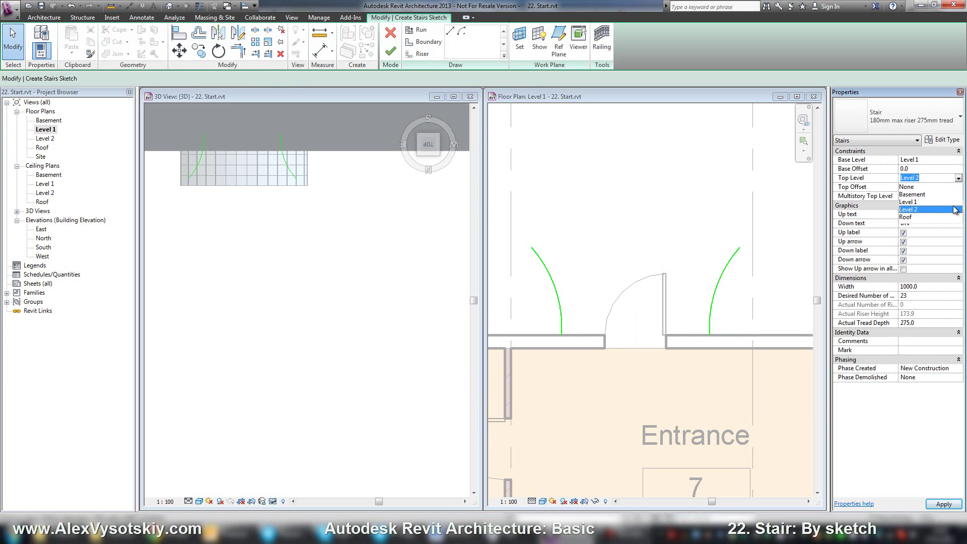
left_click(952, 202)
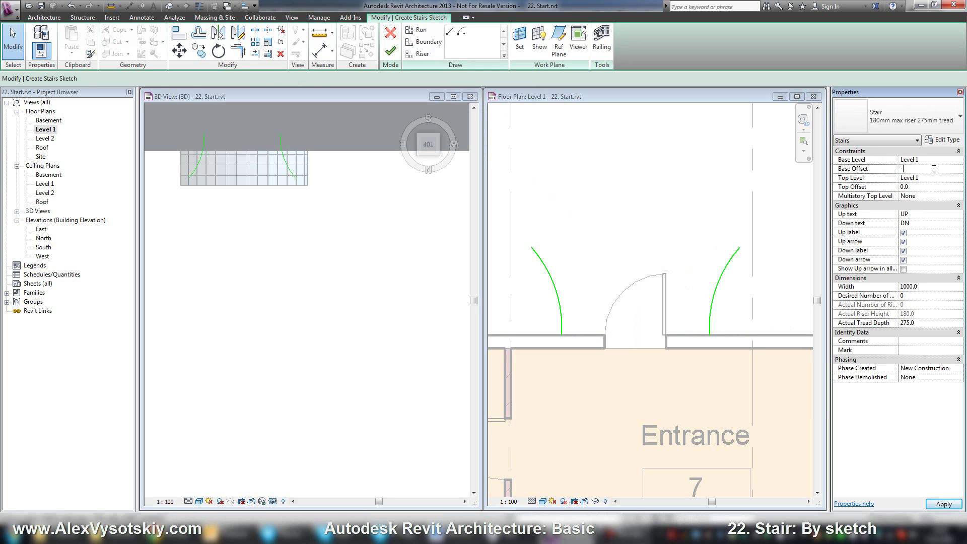
key("Return")
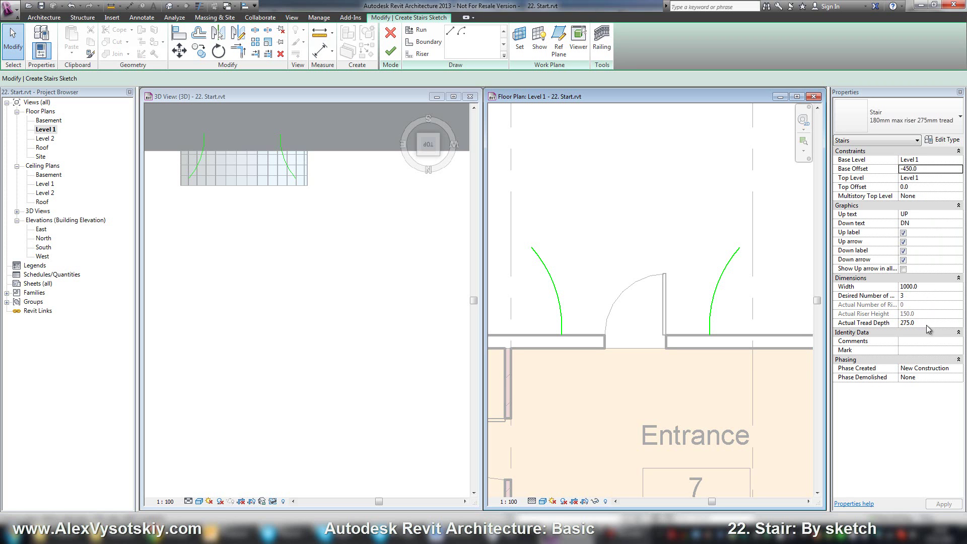
- Sketch two arc risers between the boundaries: one about 2575 mm in radius at their outer ends, one about 2080 mm at mid-length
left_click(429, 42)
left_click(423, 53)
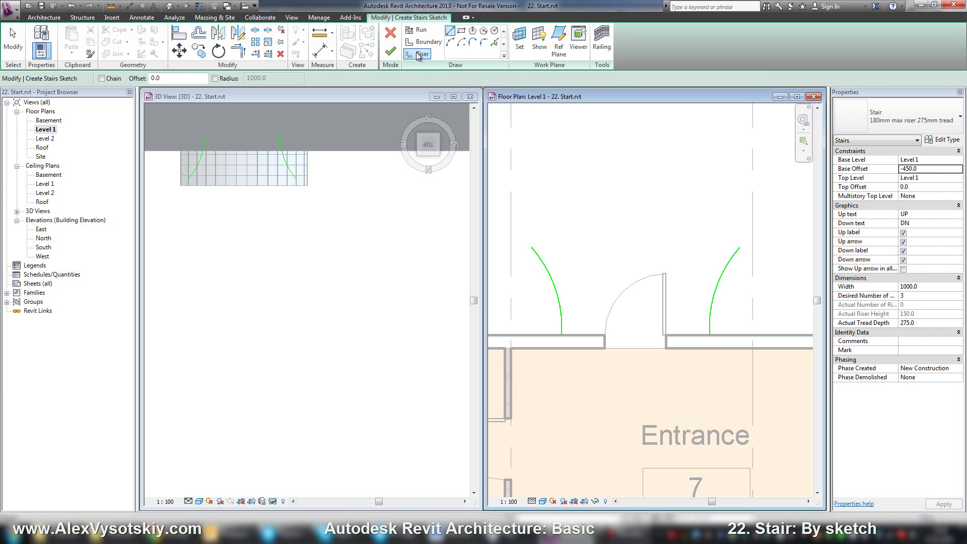
left_click(532, 247)
left_click(739, 247)
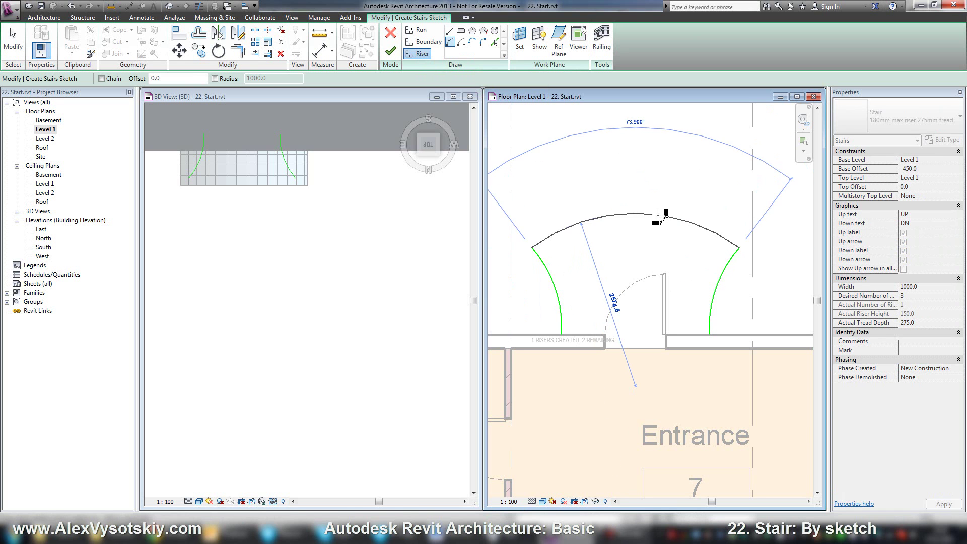
left_click(657, 214)
left_click(554, 285)
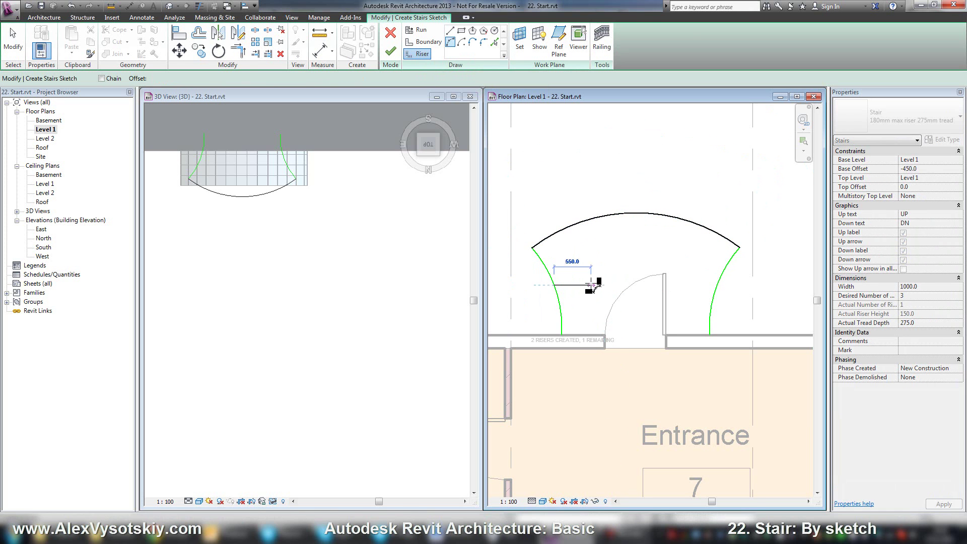
left_click(717, 285)
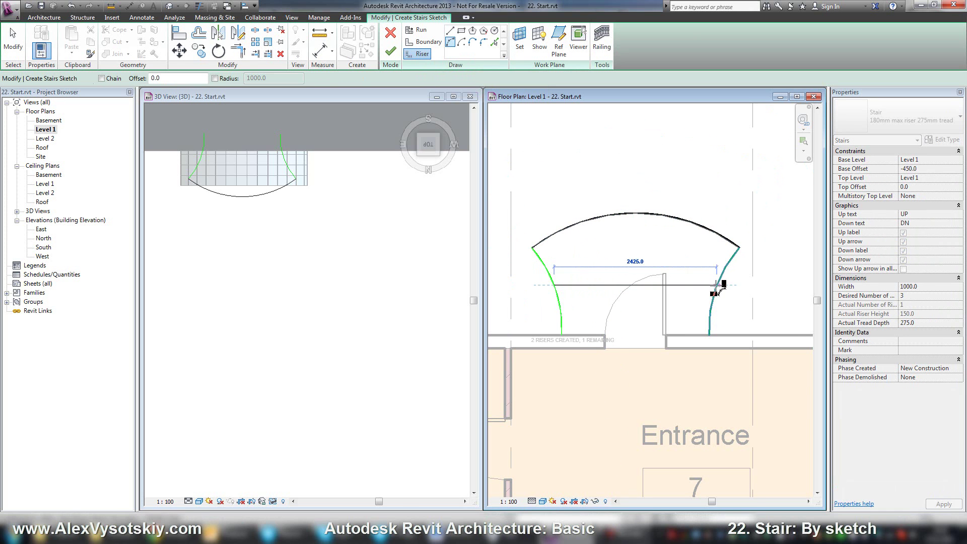
left_click(691, 272)
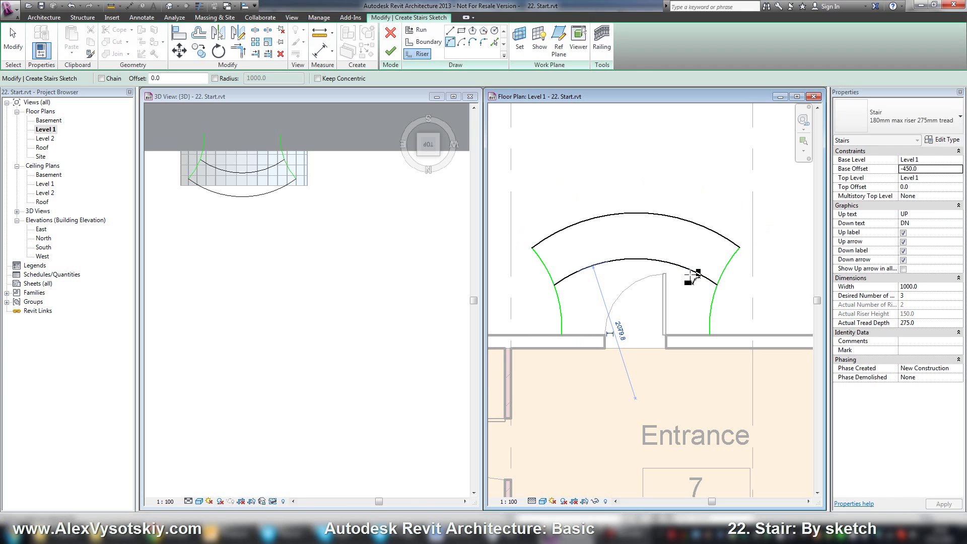
- Sketch a straight riser along the exterior wall between the boundary ends and finish the stair
left_click(450, 31)
left_click(561, 335)
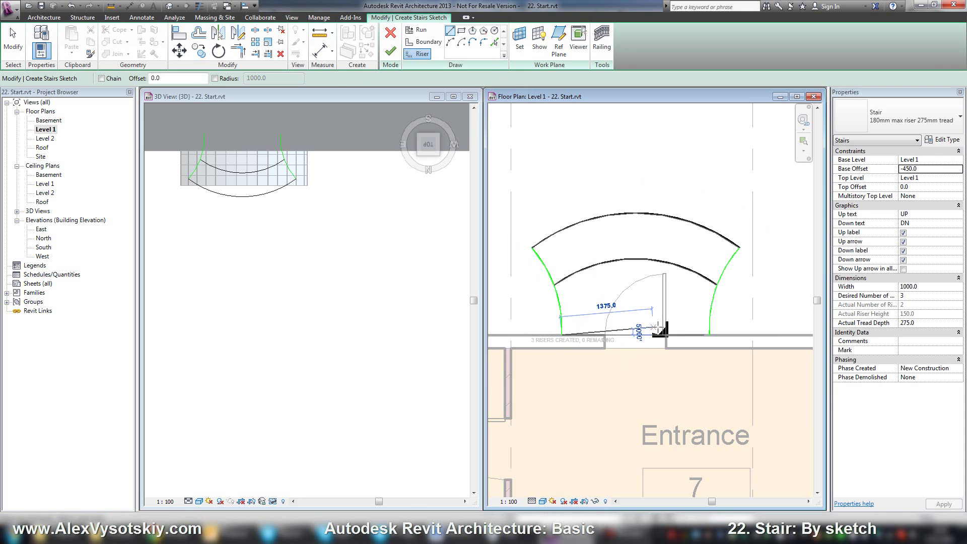
left_click(710, 335)
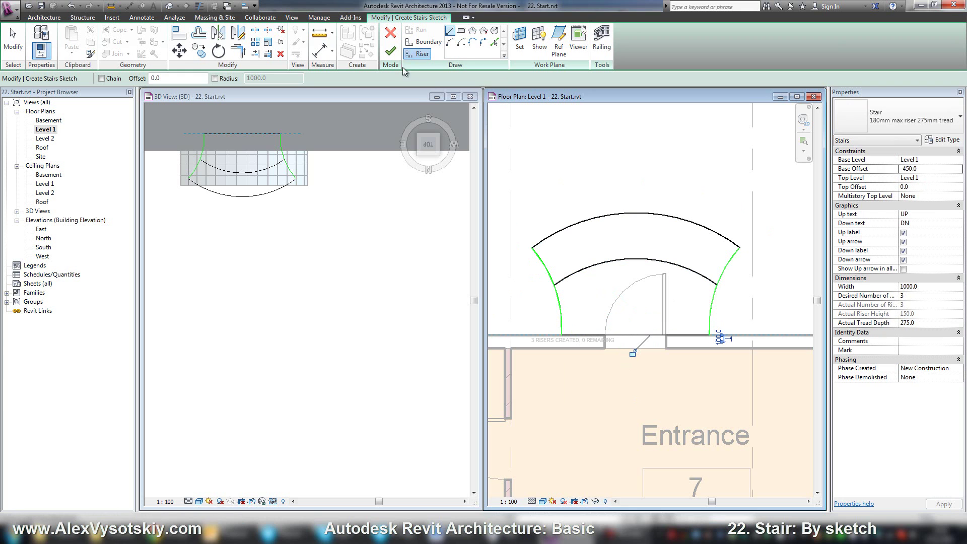
left_click(391, 51)
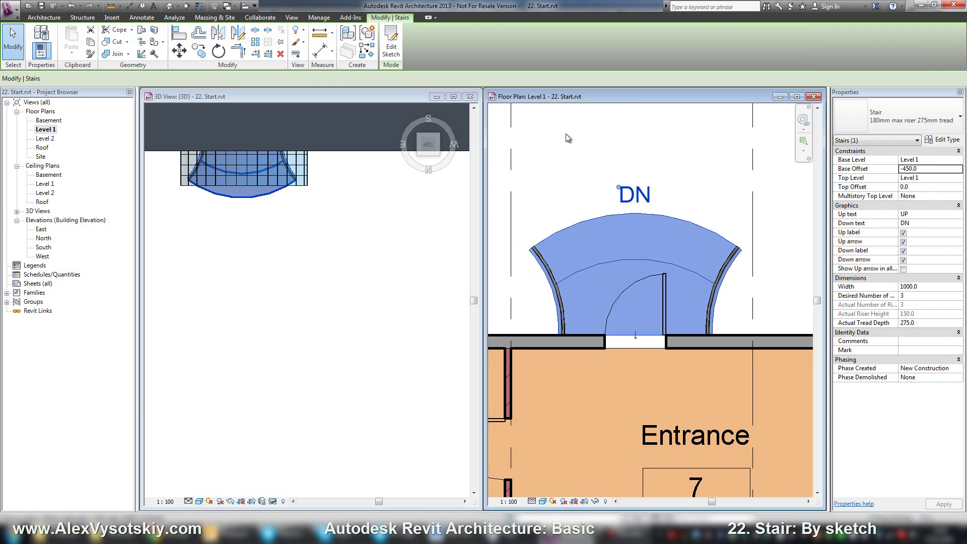
left_click(548, 144)
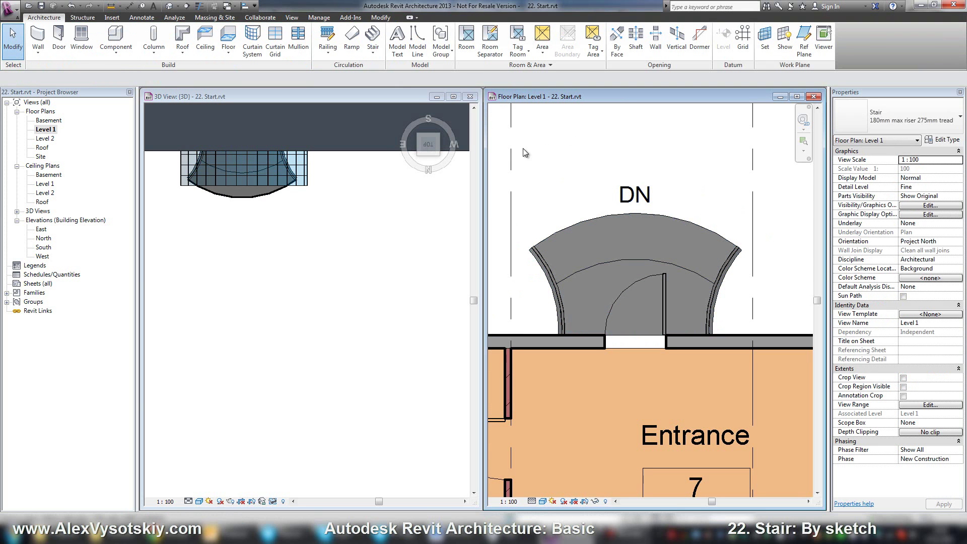
- Select the new entrance stair in the 3D view and examine its steps and railings from the outside
left_click(274, 94)
left_click(242, 198)
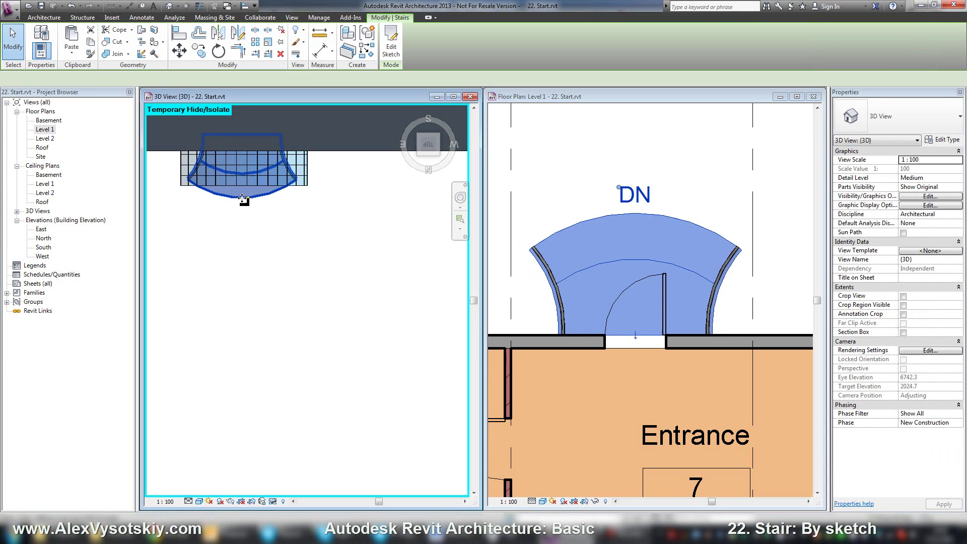
left_click(418, 154)
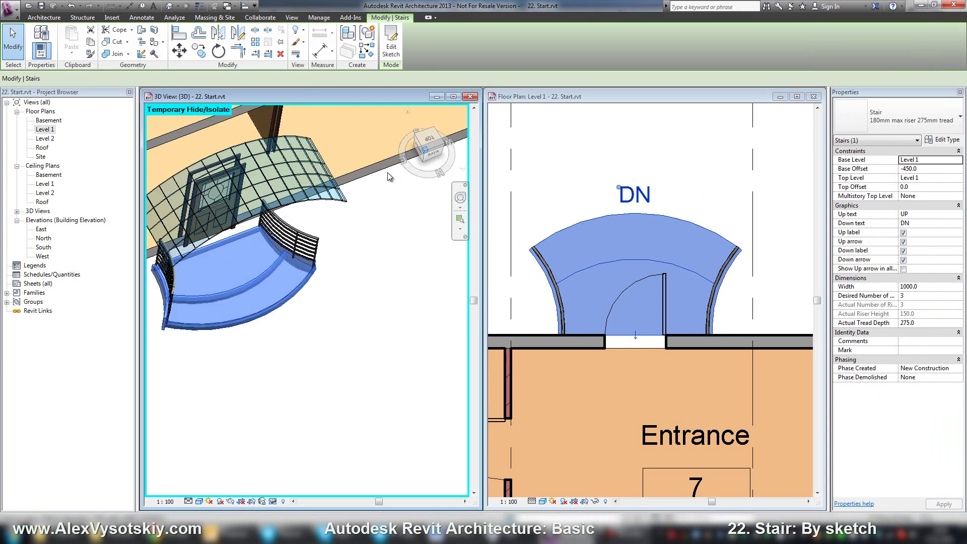
middle_click_drag(392, 319, 326, 312, "shift")
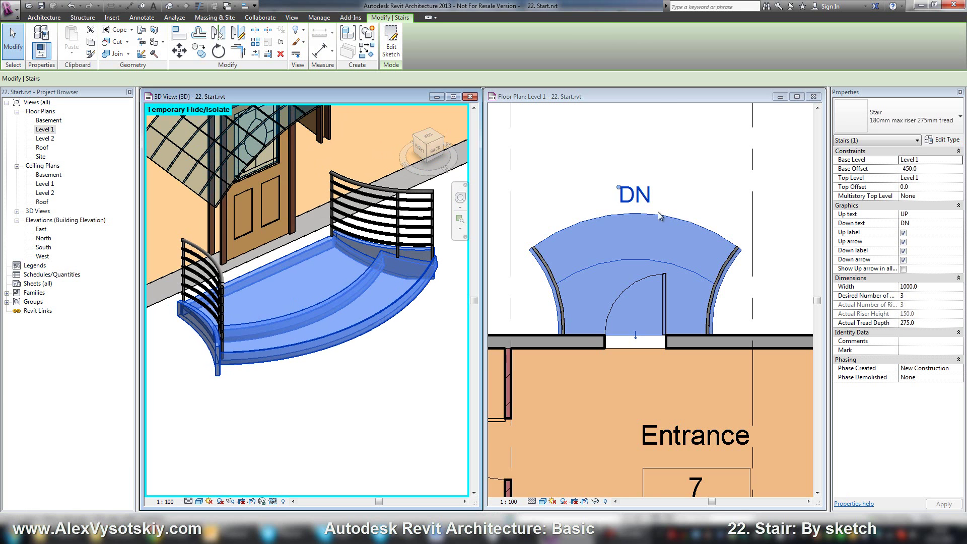
- Flip the entrance stair's up direction in the Level 1 plan using the arrow at the door
left_click(660, 100)
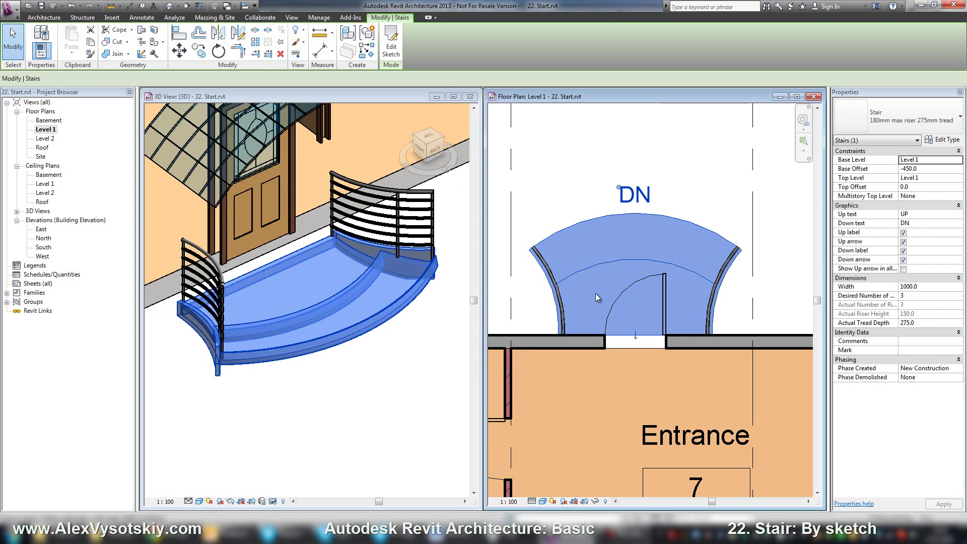
scroll(636, 341, "up", 5)
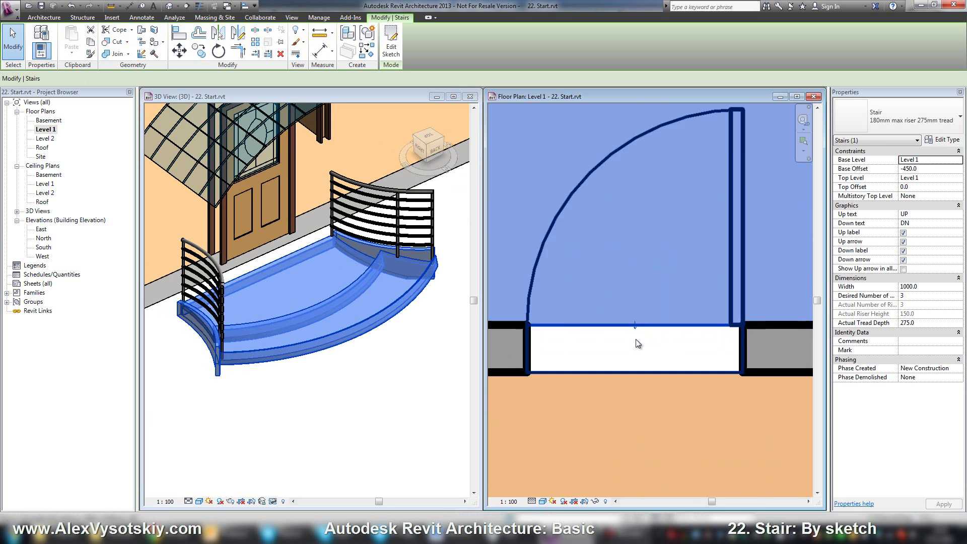
scroll(636, 340, "up", 1)
left_click(636, 327)
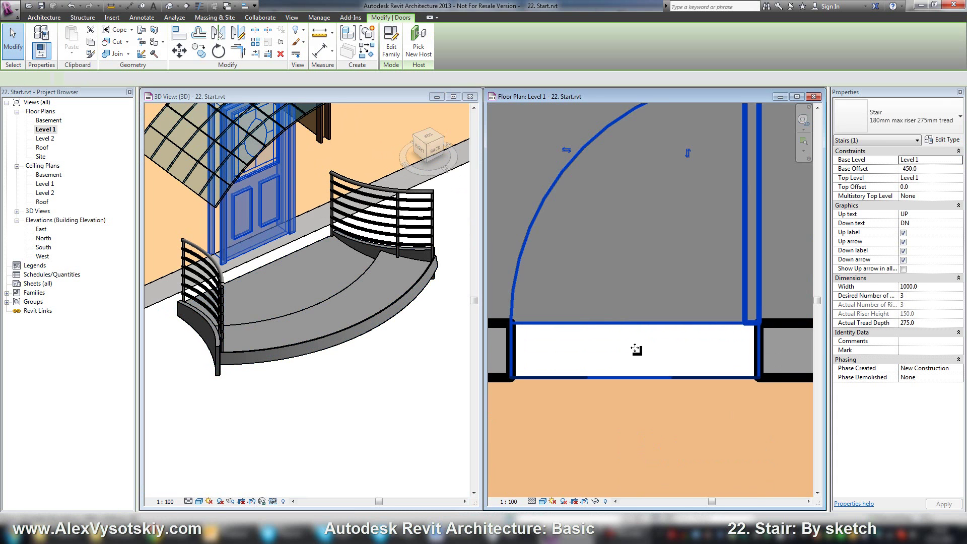
scroll(633, 327, "down", 3)
scroll(631, 327, "down", 3)
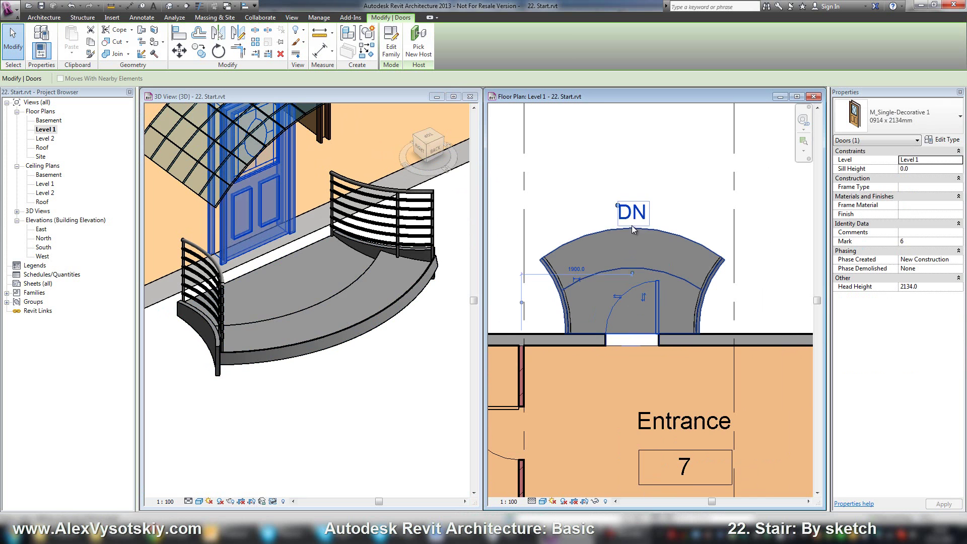
left_click(674, 234)
scroll(638, 326, "up", 3)
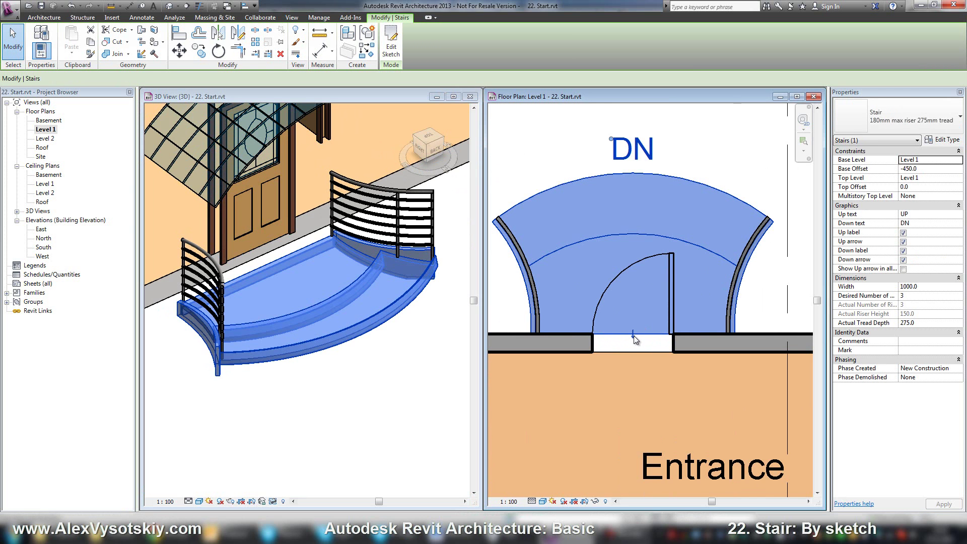
left_click(634, 336)
- Examine the flipped entrance stair's steps and railings up close in the 3D view
left_click(325, 392)
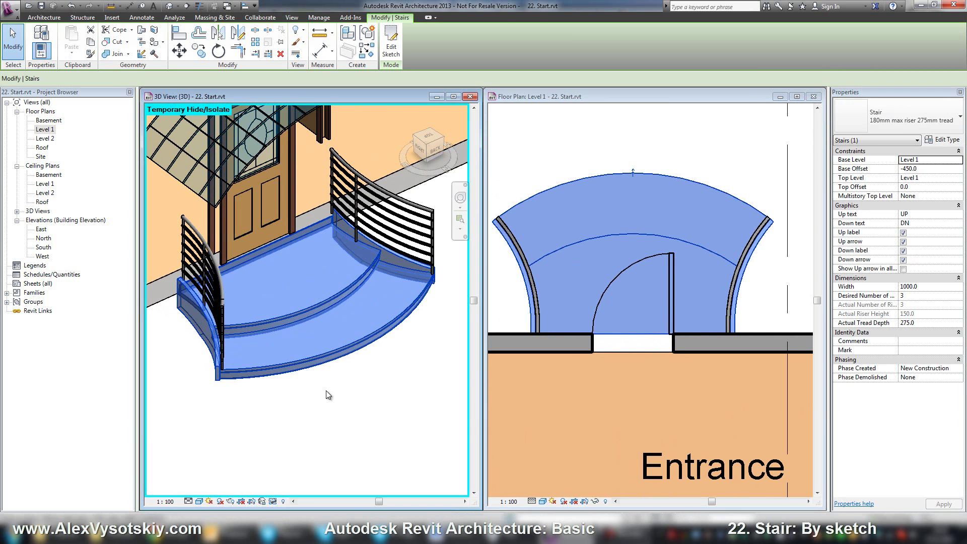
left_click(341, 358)
mouse_move(340, 359)
middle_mouse_down("shift")
mouse_move(247, 335)
mouse_move(231, 360)
mouse_move(353, 355)
middle_mouse_up("shift")
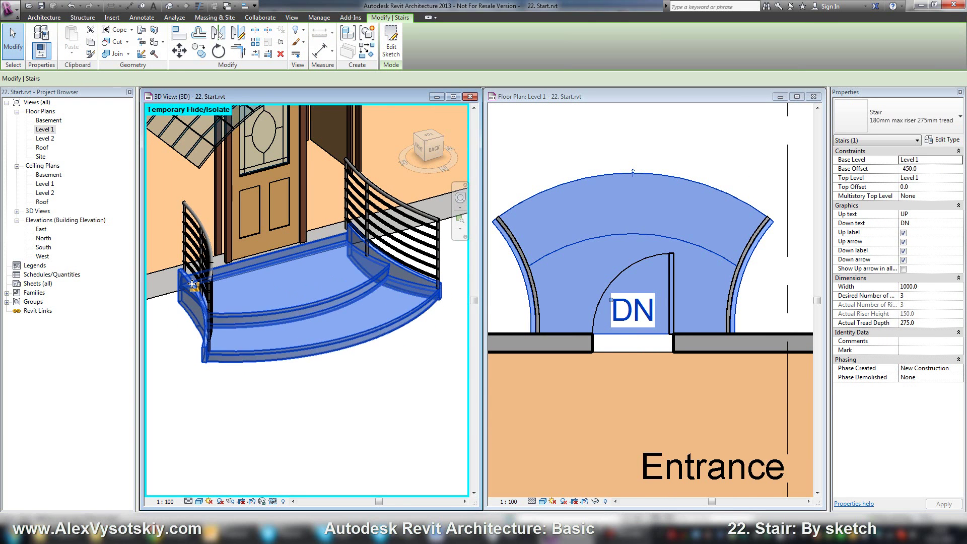
scroll(190, 281, "up", 1)
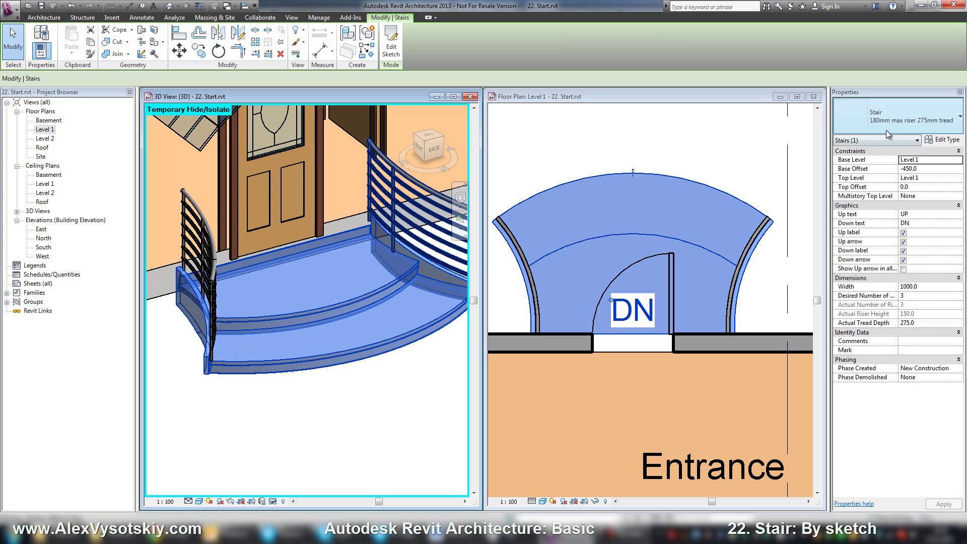
- Duplicate the entrance stair's type as TEST
left_click(948, 139)
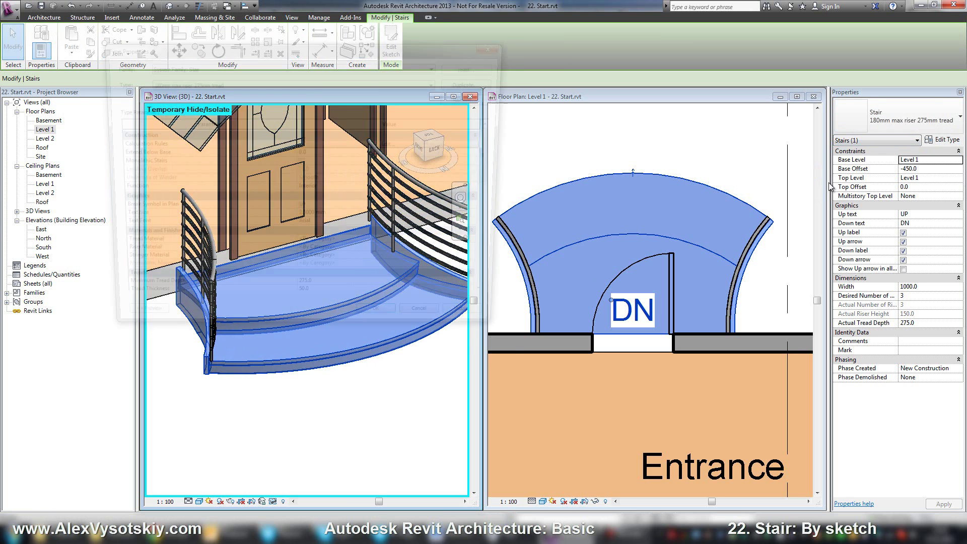
left_click(473, 81)
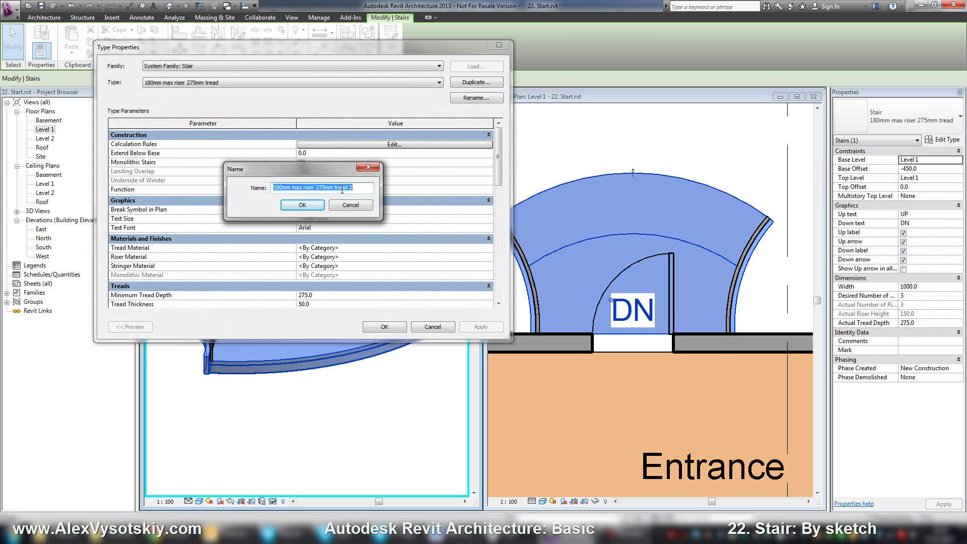
type("TEST")
key("Return")
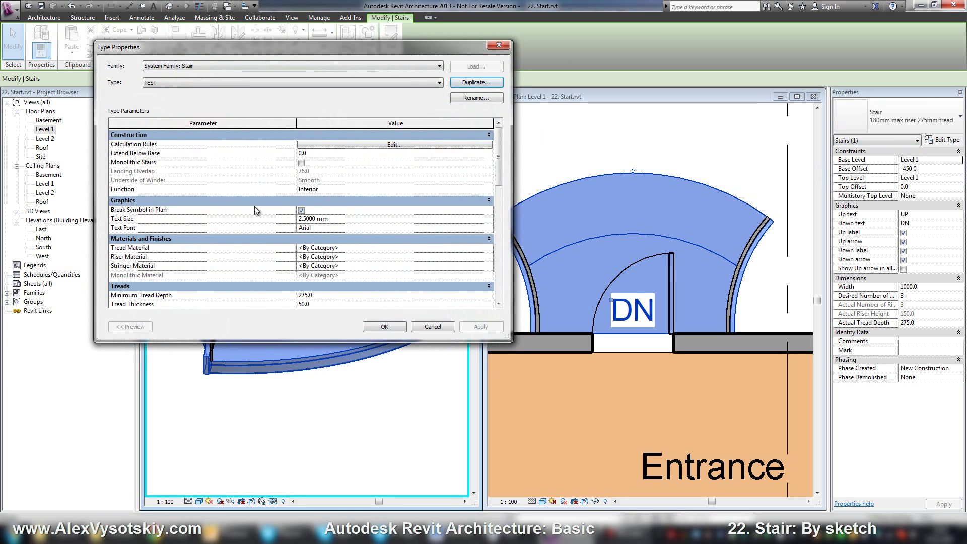
- Turn off End with Riser in the TEST stair type and apply the change to the entrance stair
left_click_drag(498, 179, 508, 229)
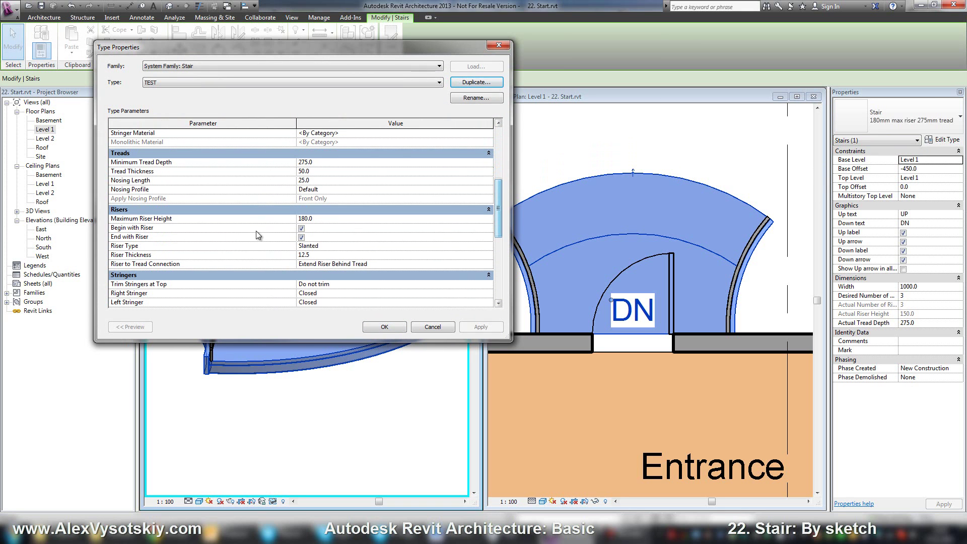
left_click(301, 237)
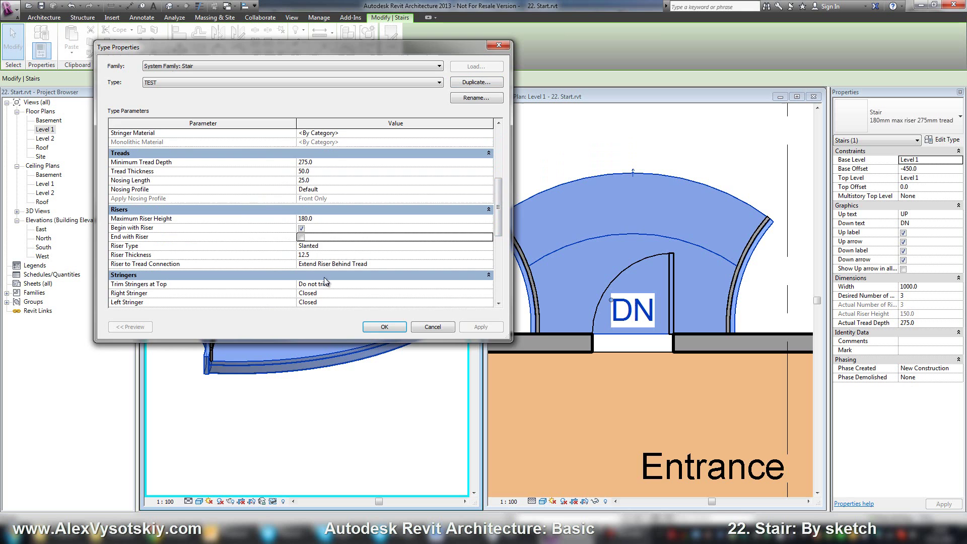
left_click(391, 330)
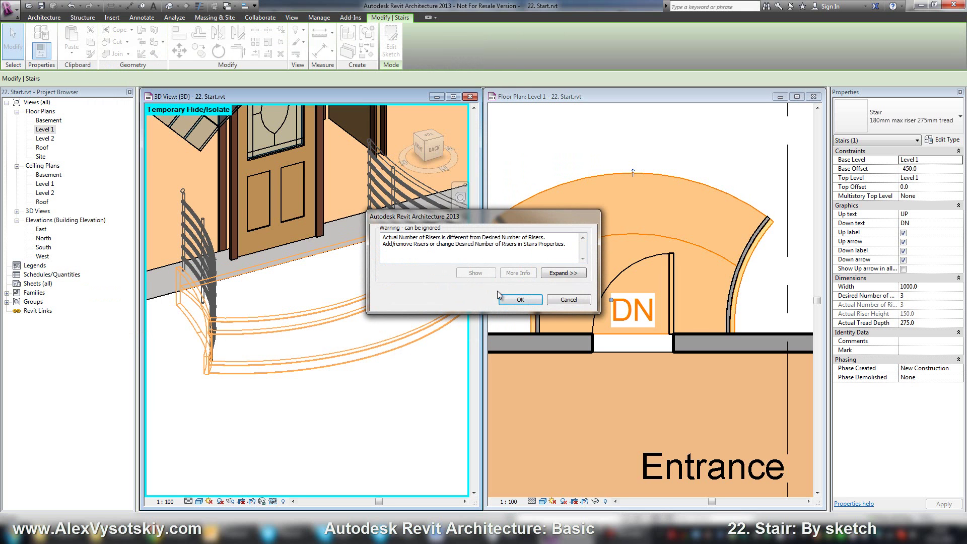
left_click(521, 301)
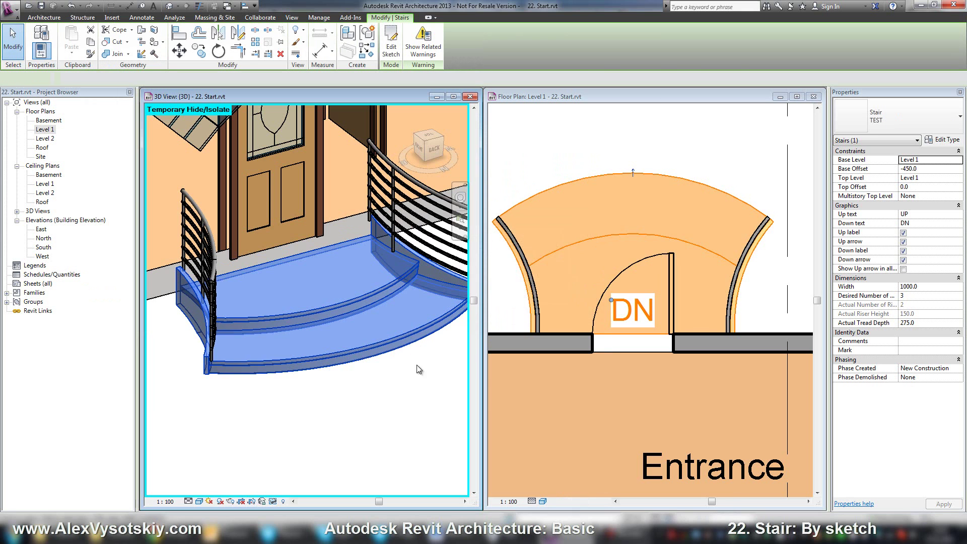
- Select the entrance stair in the Level 1 plan and review its related warnings
left_click(391, 44)
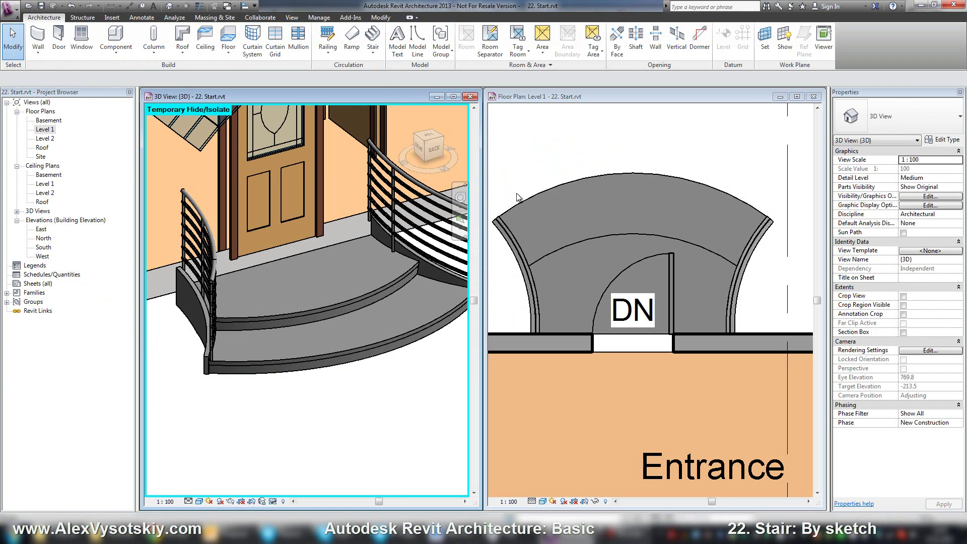
left_click(561, 186)
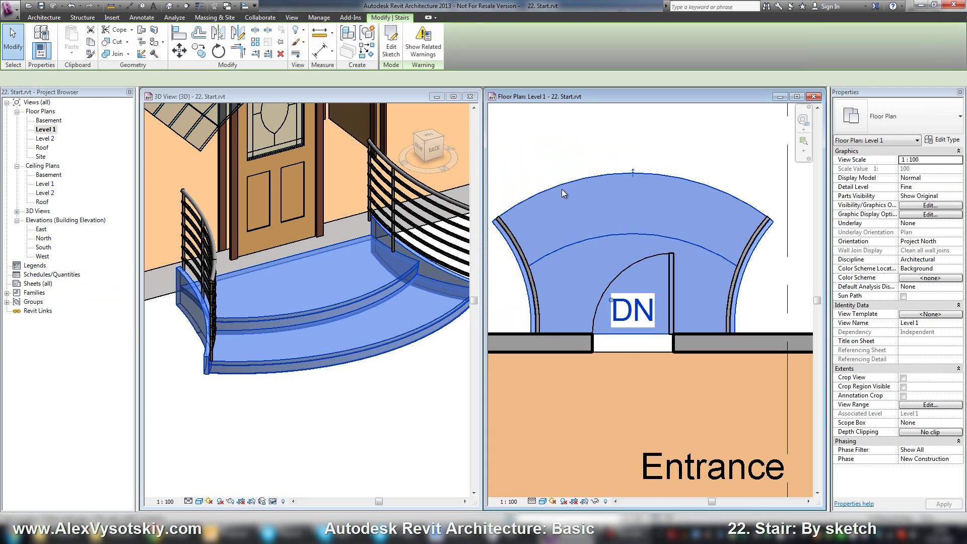
left_click(419, 53)
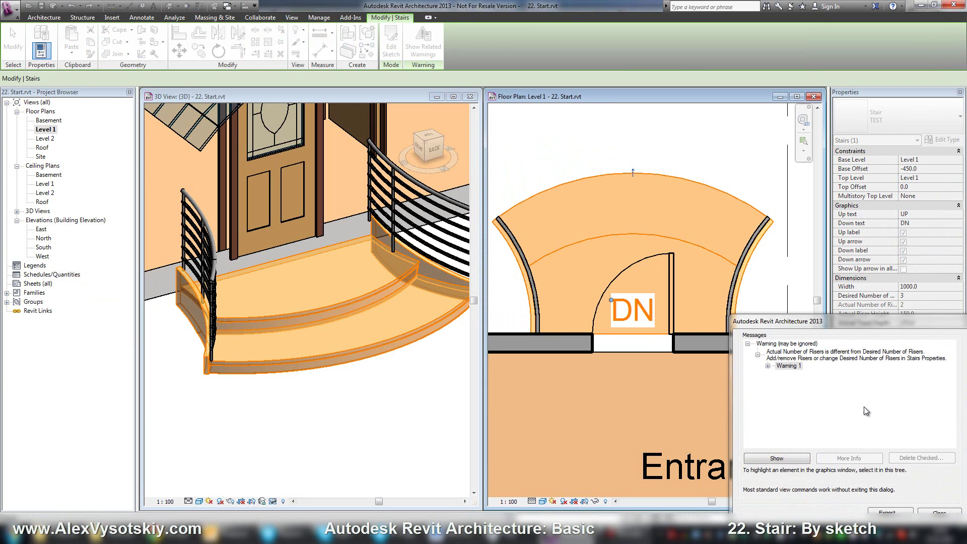
left_click(939, 512)
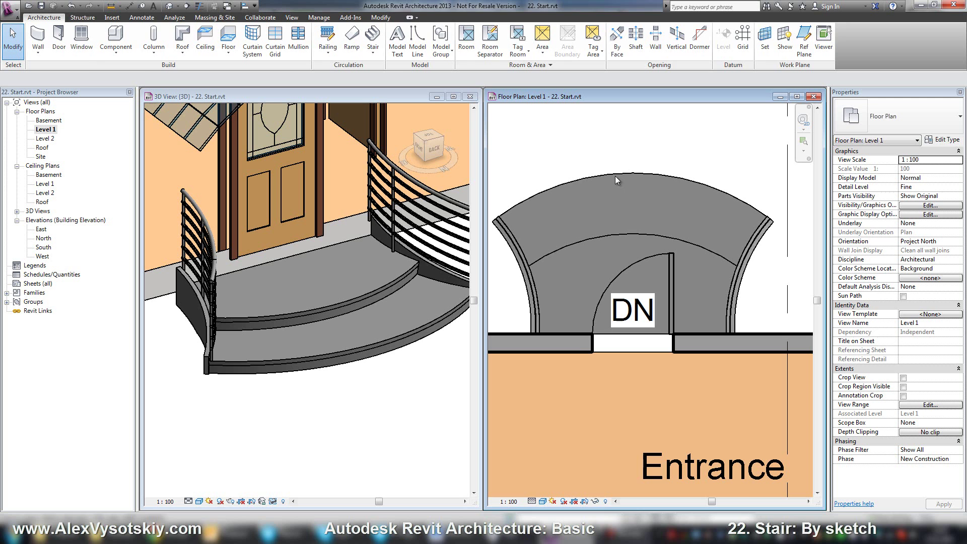
- Edit the entrance stair's sketch and move the middle curved riser outward, closer to the outer riser
left_click(614, 172)
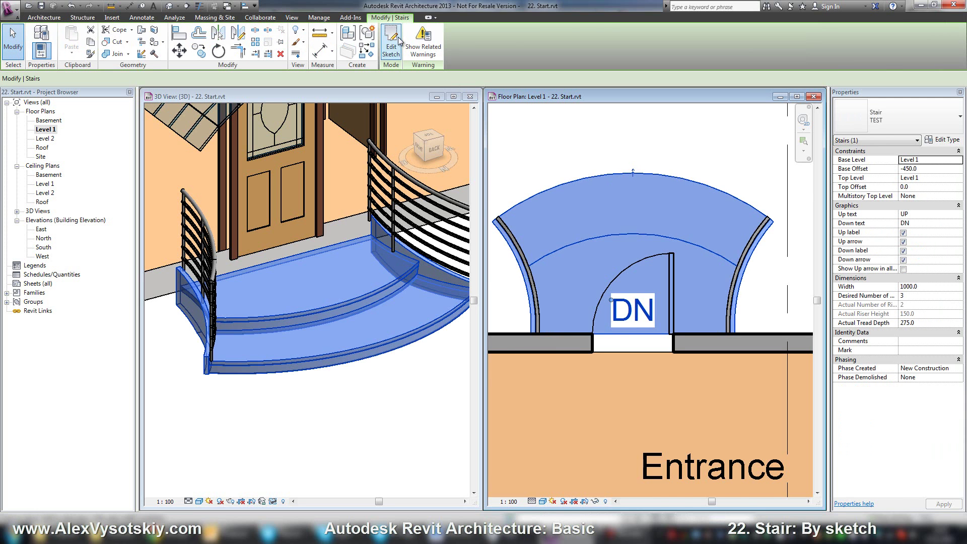
double_click(597, 201)
left_click(611, 236)
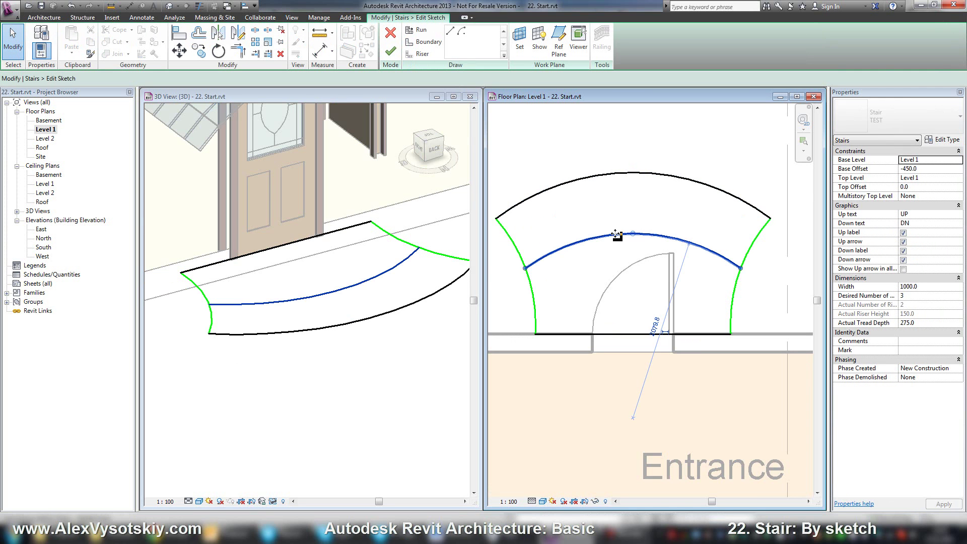
left_click_drag(610, 235, 611, 209)
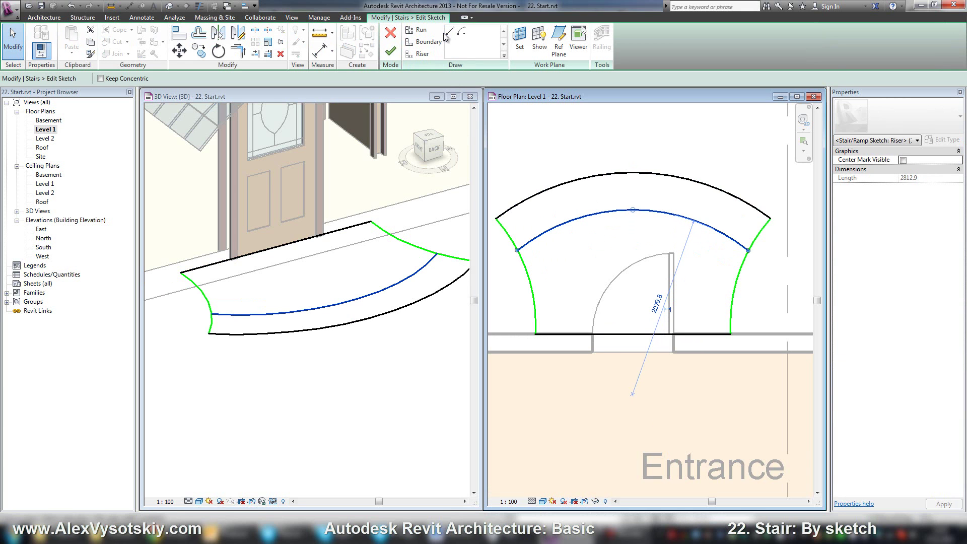
left_click(430, 54)
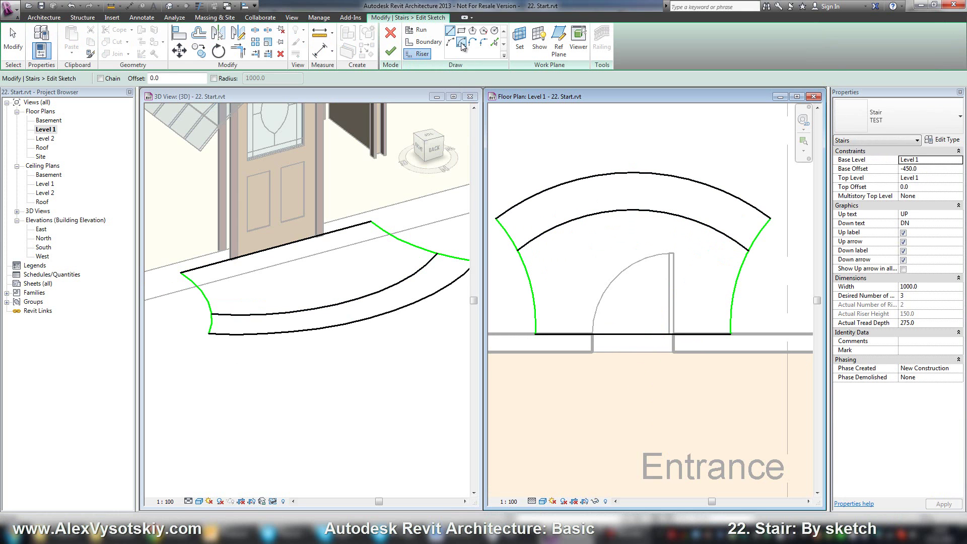
left_click(454, 43)
left_click(530, 278)
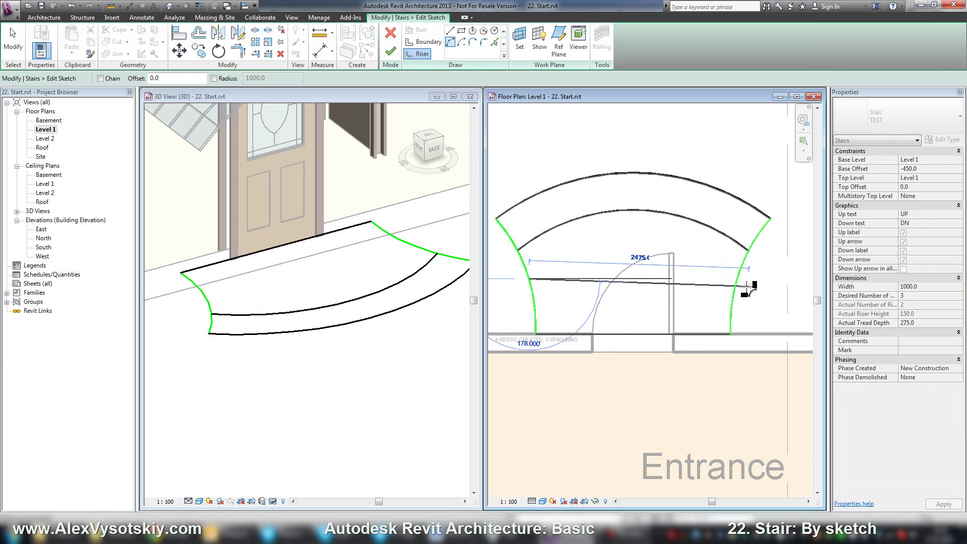
left_click(731, 286)
left_click(682, 262)
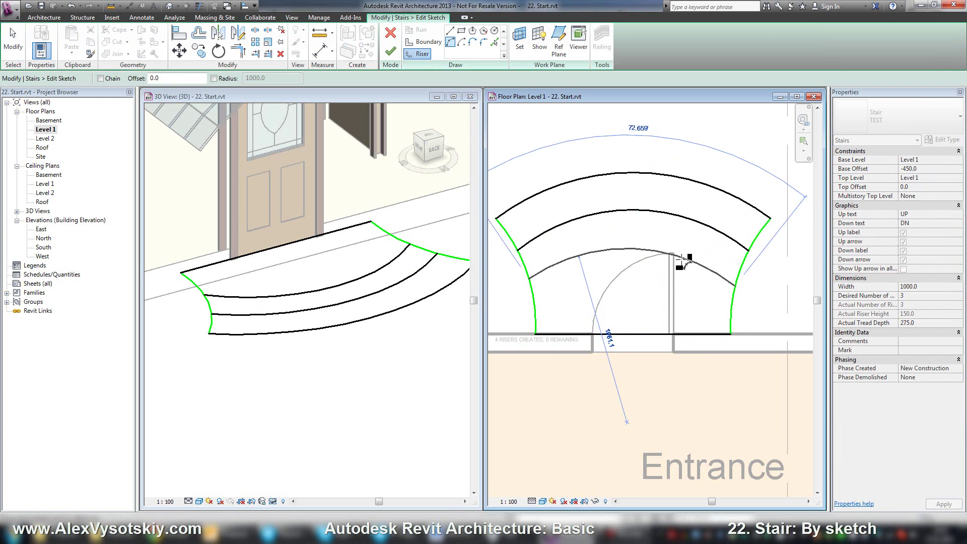
key("Escape")
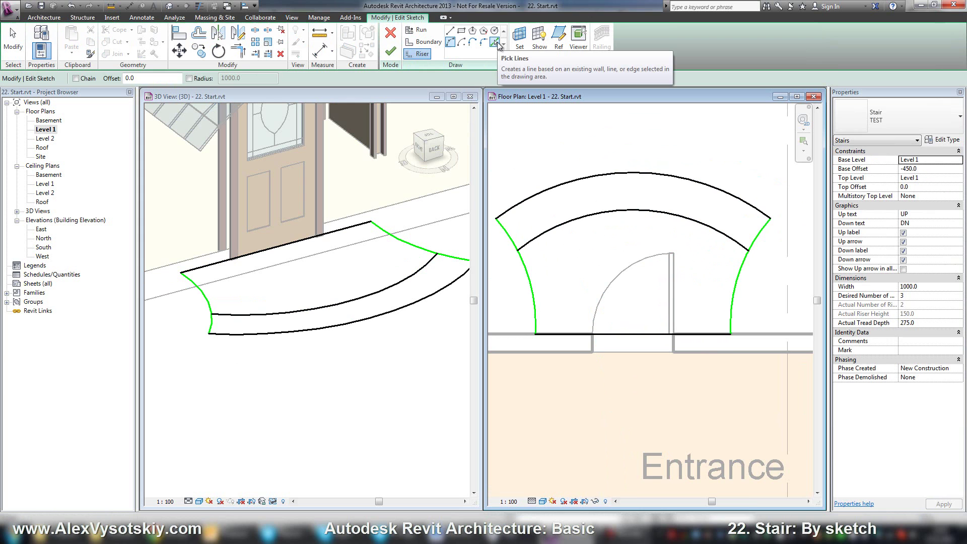
- Add a curved riser offset 500 mm inward from the middle riser with Pick Lines and finish the stair sketch
left_click(495, 43)
left_click(151, 77)
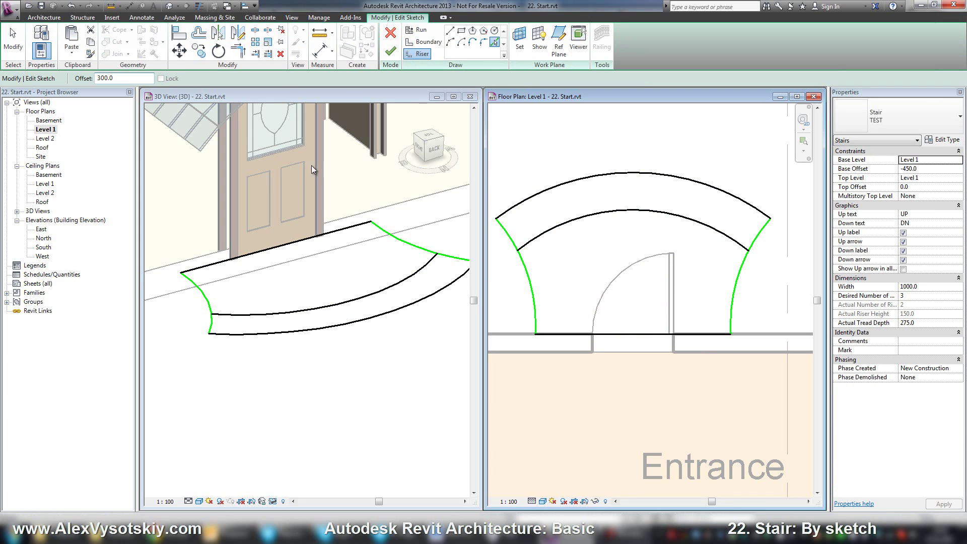
left_click_drag(123, 78, 73, 84)
left_click(601, 215)
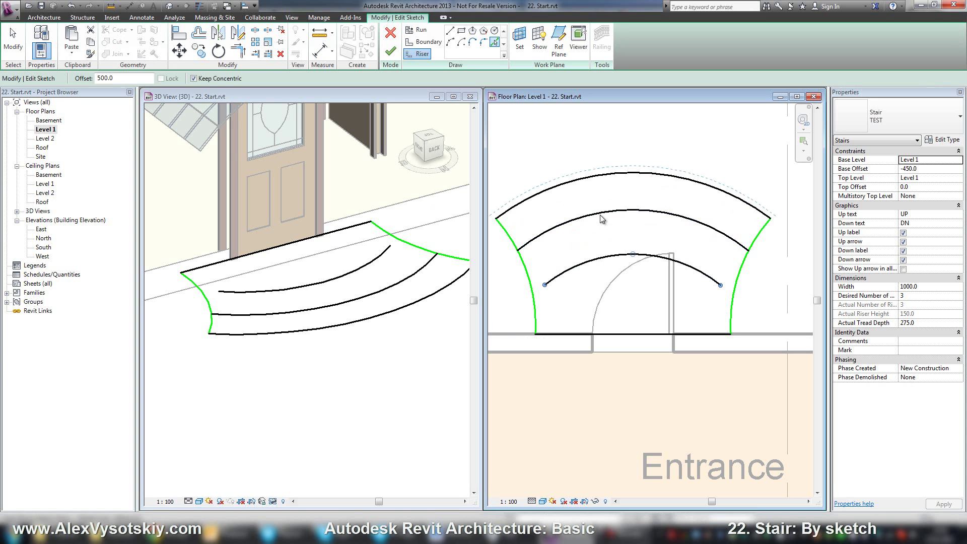
left_click(392, 56)
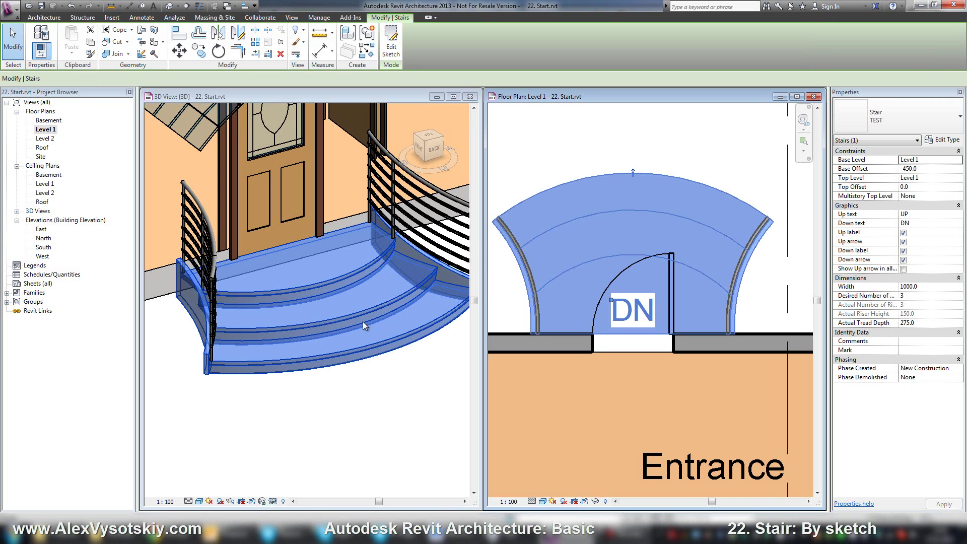
left_click(412, 422)
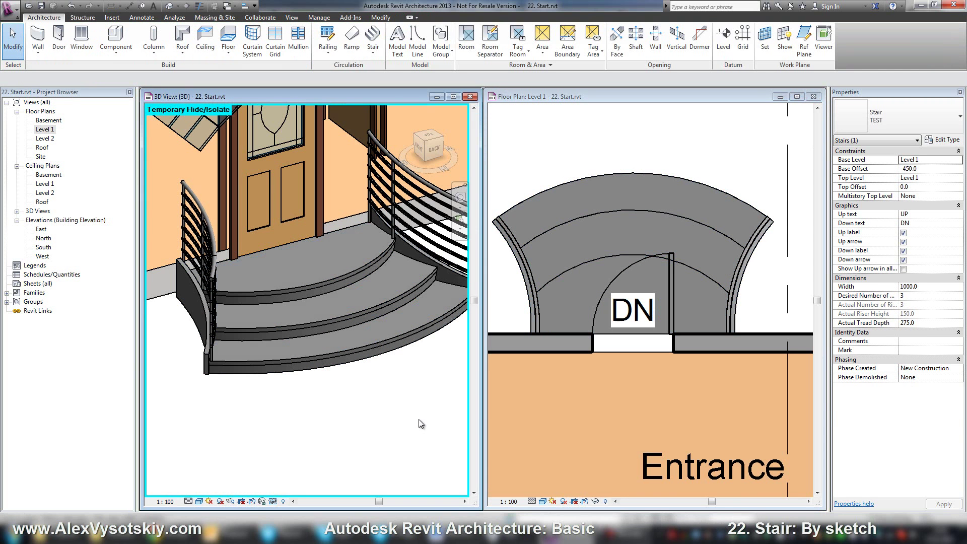
- Inspect the revised entrance stair in the 3D view and reset Temporary Hide/Isolate to show the whole house
middle_click_drag(356, 414, 392, 352, "shift")
left_click(394, 345)
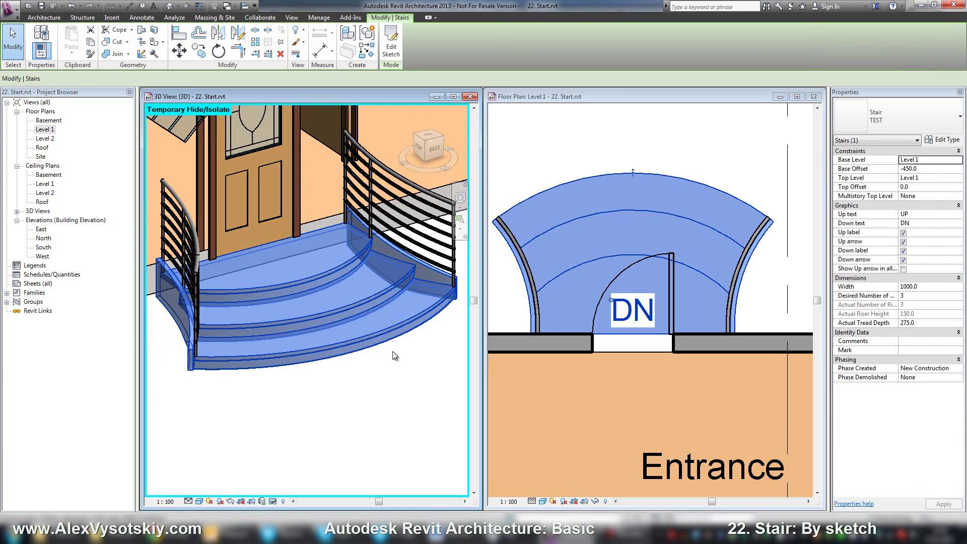
left_click(382, 397)
scroll(339, 389, "down", 3)
middle_click_drag(338, 398, 355, 391)
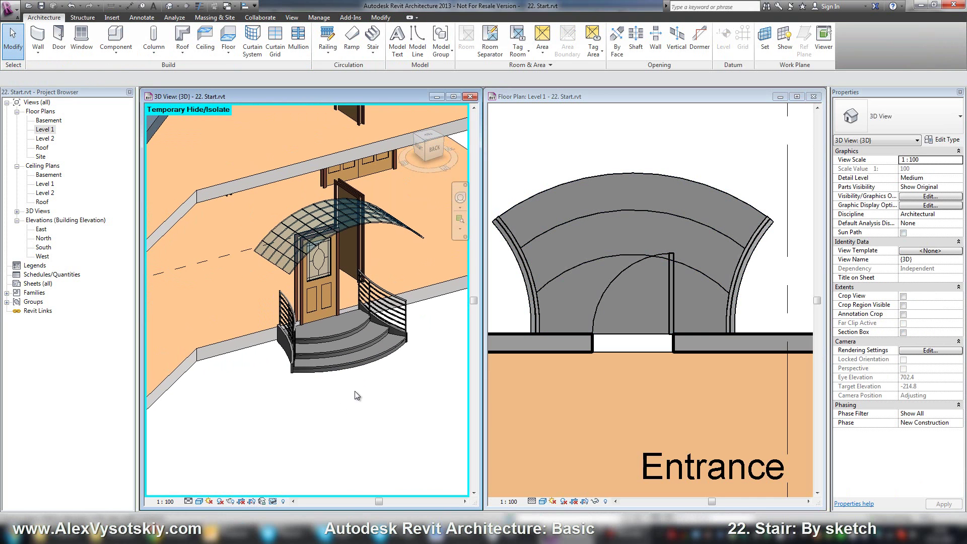
left_click(273, 502)
left_click(308, 490)
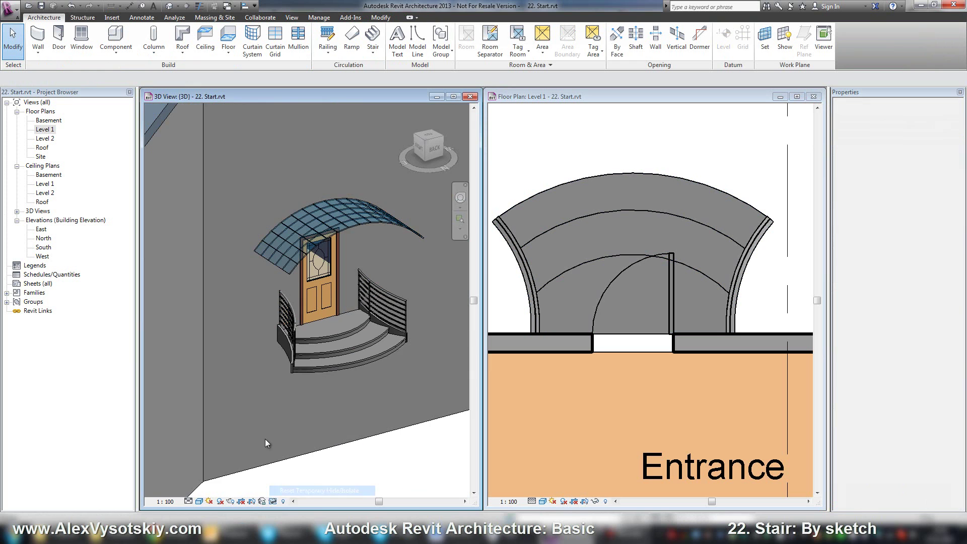
scroll(313, 388, "down", 5)
middle_click_drag(271, 391, 296, 382, "shift")
- Examine the entrance stair's placement within the overall Level 1 floor plan
left_click(640, 147)
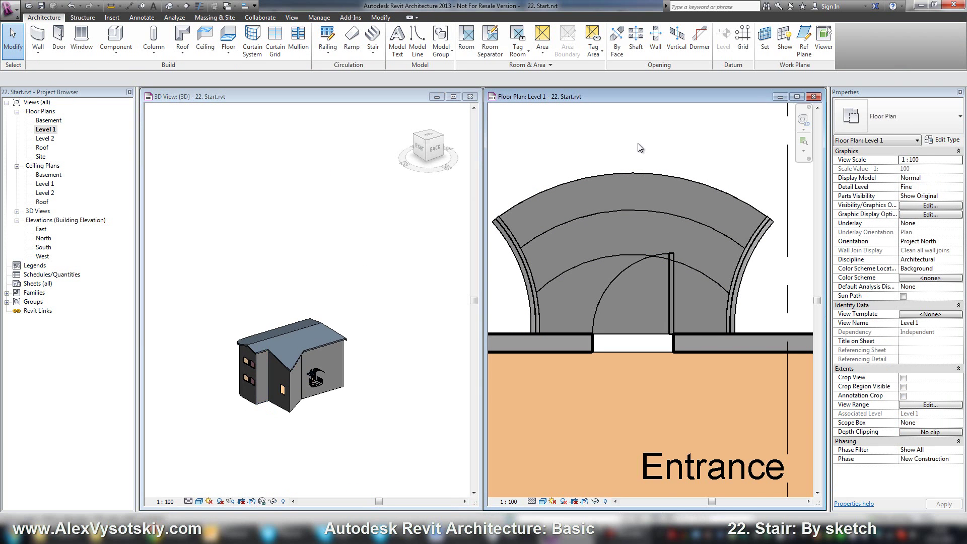
scroll(632, 151, "down", 8)
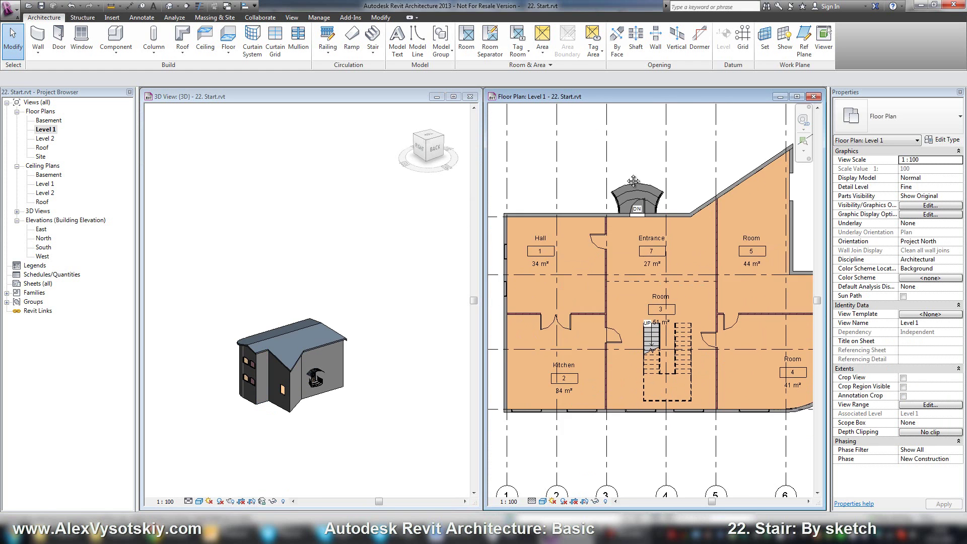
middle_click_drag(625, 168, 615, 168)
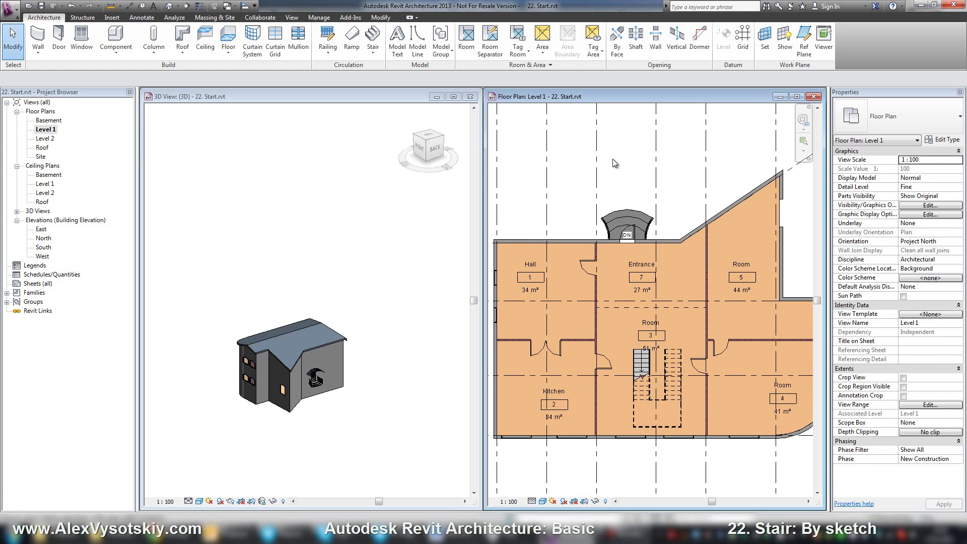